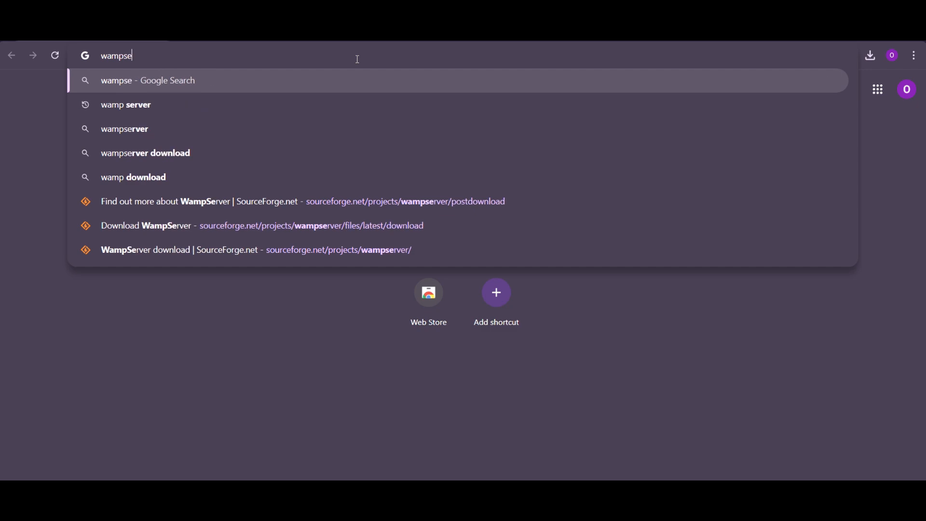
# Search Google for 'wampserver' from the Chrome address bar.
pyautogui.press('Return')
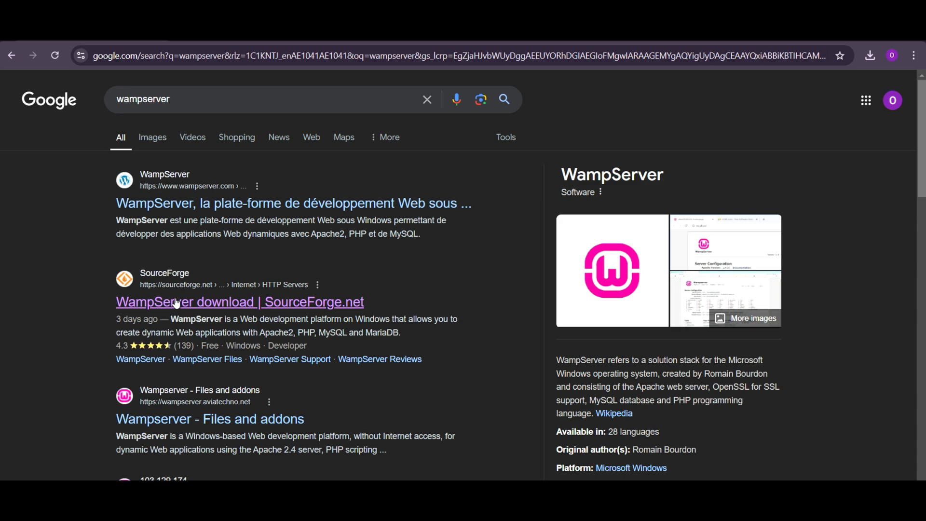
# Open the WampServer SourceForge result and start the Wampserver64 download.
pyautogui.click(248, 302)
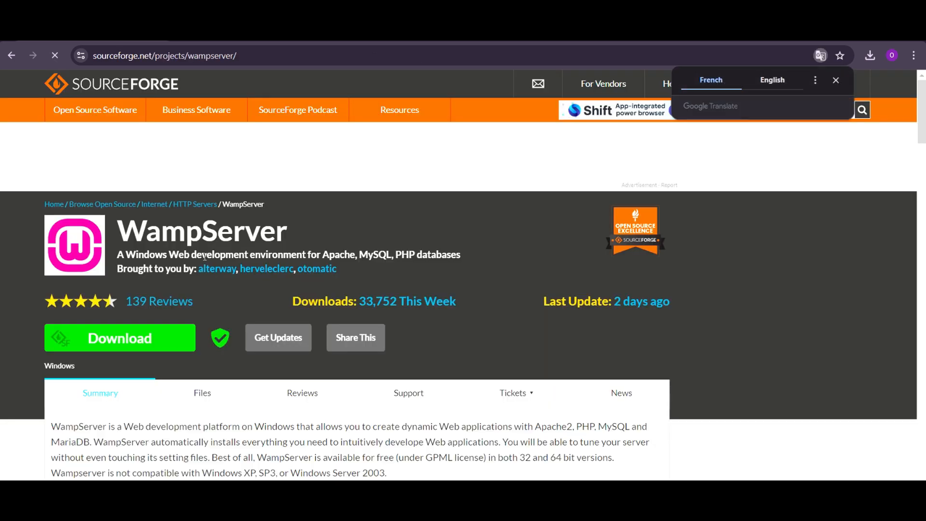
pyautogui.scroll(-1, 247, 299)
pyautogui.click(132, 279)
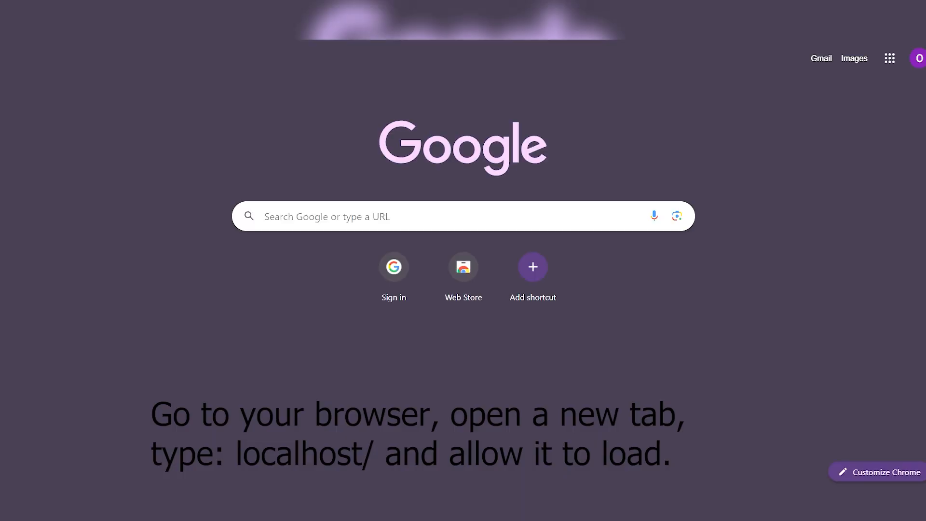
# Load localhost/ and open PhpMyAdmin 5.2.0 from the Wampserver home page.
pyautogui.click(463, 215)
pyautogui.write('lo')
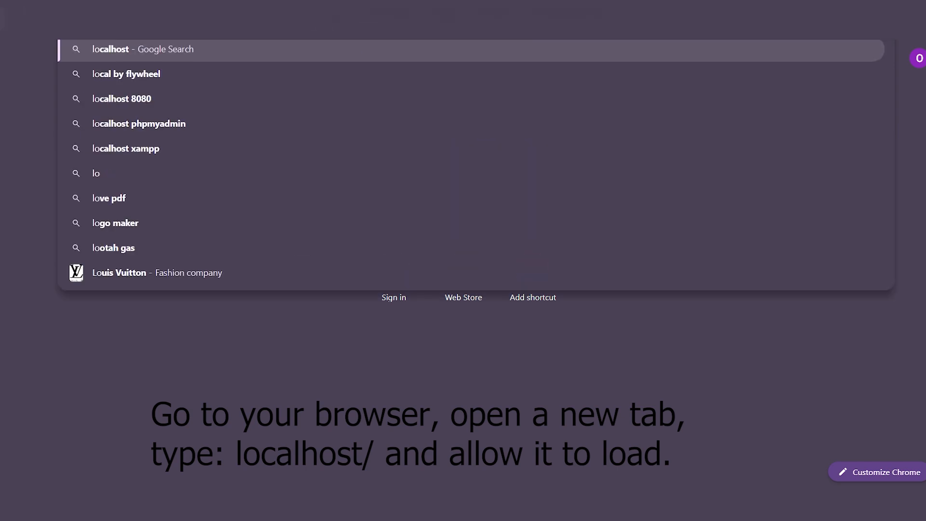
pyautogui.write('calhost')
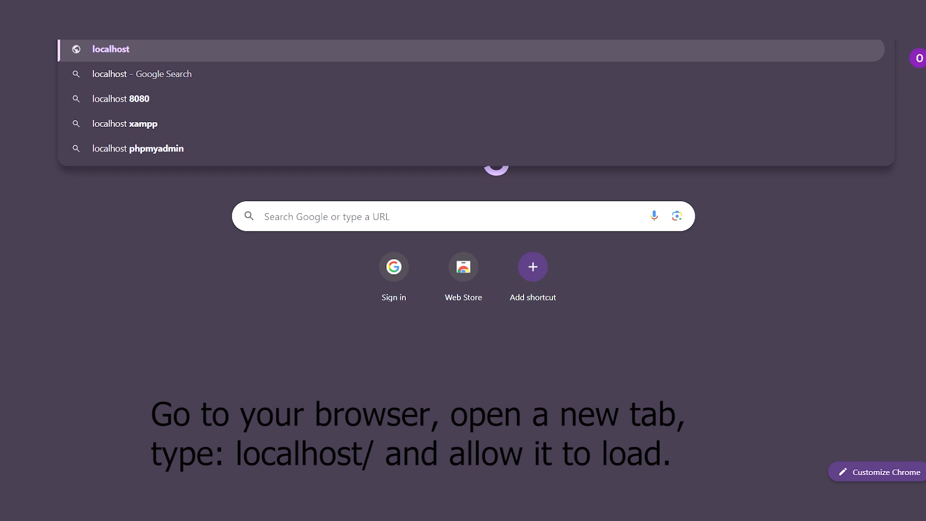
pyautogui.write('?')
pyautogui.press('BackSpace')
pyautogui.write('/')
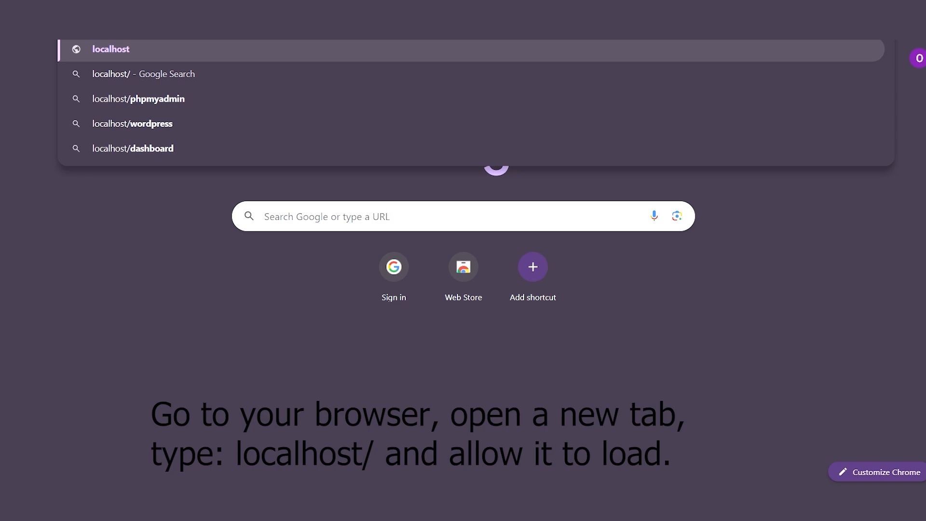
pyautogui.press('Return')
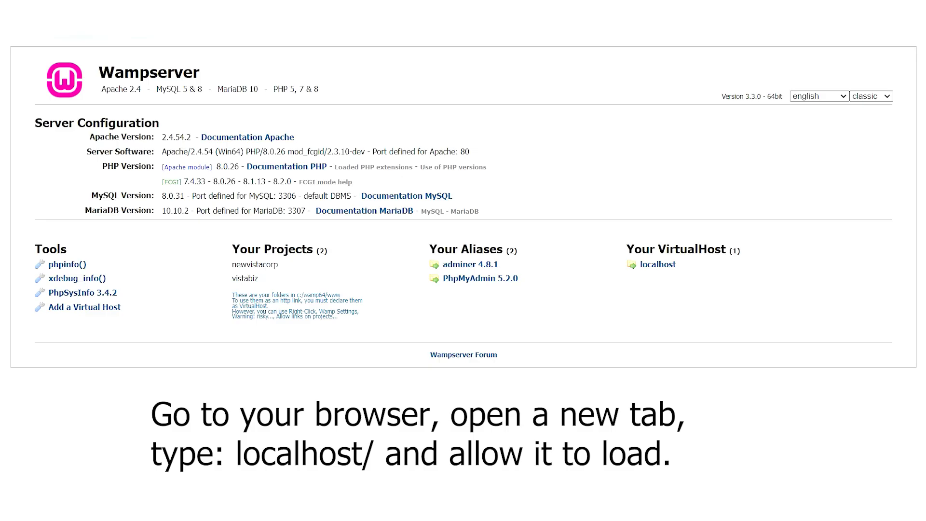
pyautogui.click(483, 284)
# Log in to phpMyAdmin as root with a blank password.
pyautogui.click(475, 244)
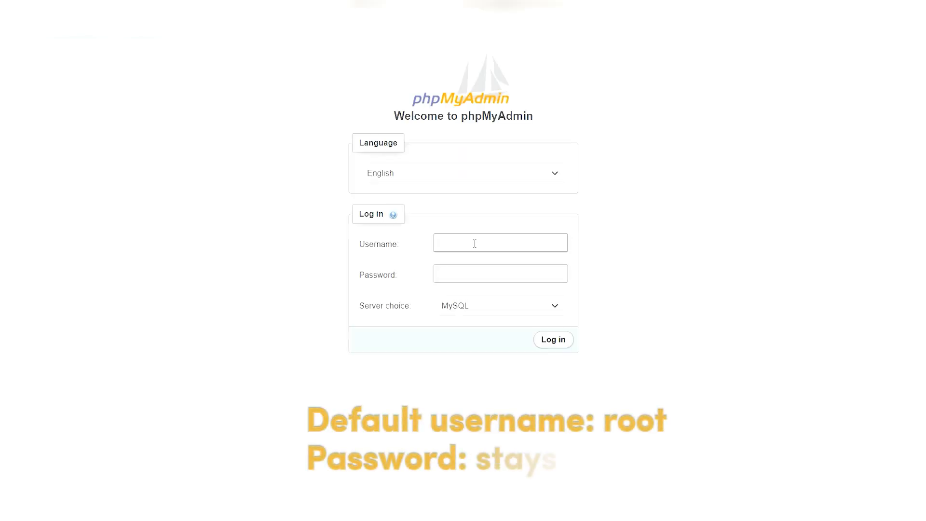
pyautogui.write('root')
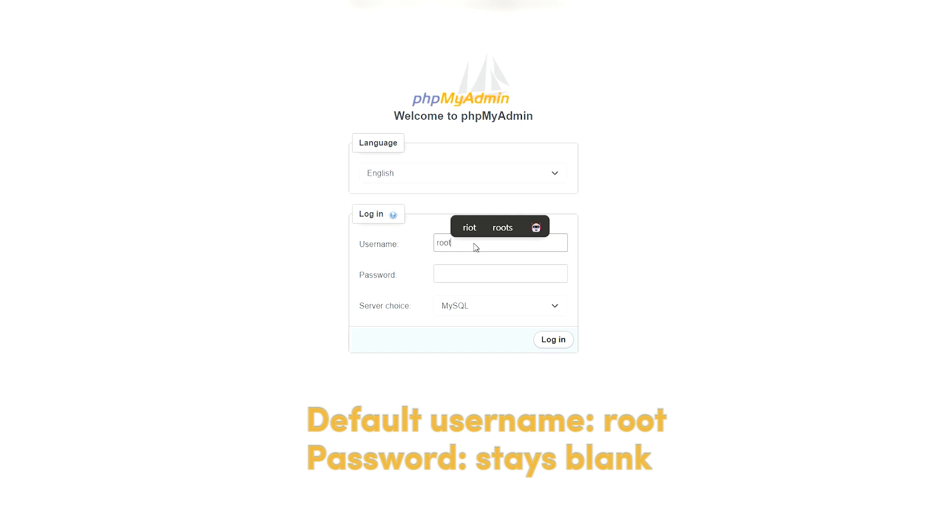
pyautogui.click(563, 348)
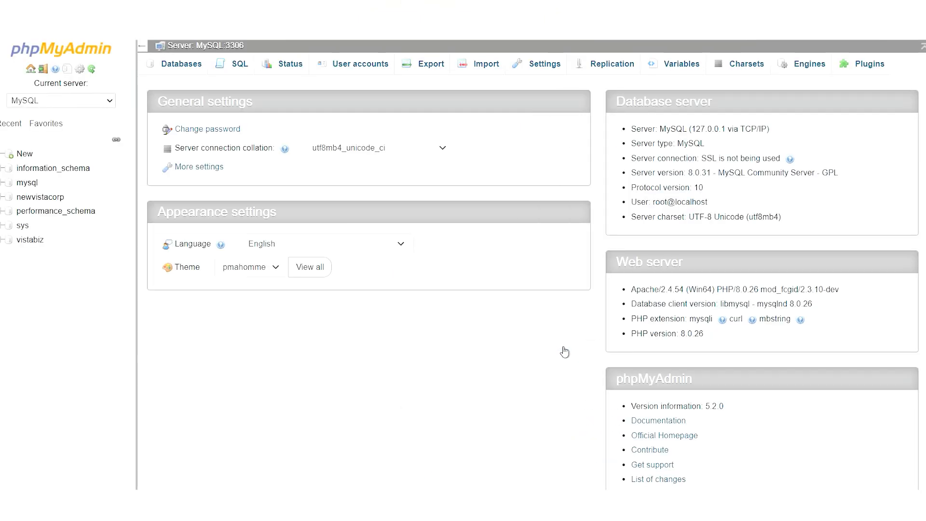
# Create a new database named 'tutorial'.
pyautogui.click(25, 154)
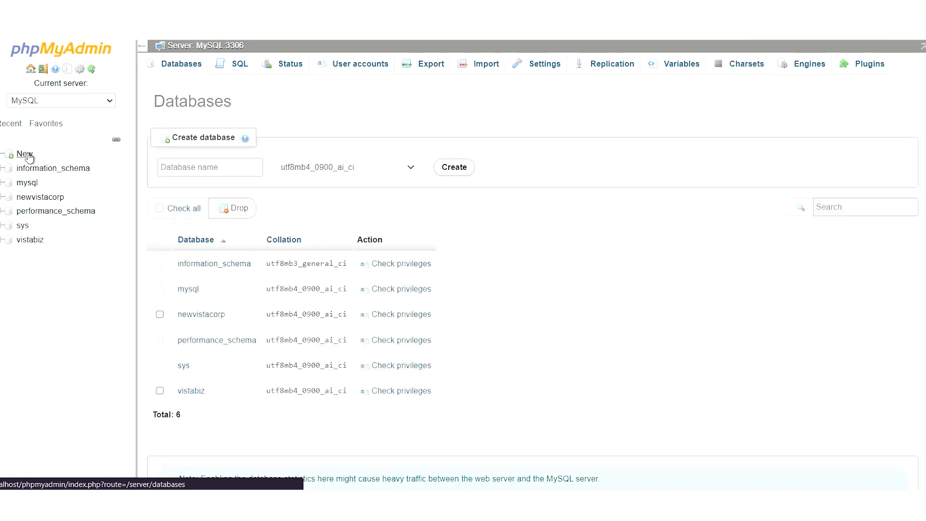
pyautogui.click(230, 169)
pyautogui.write('tut')
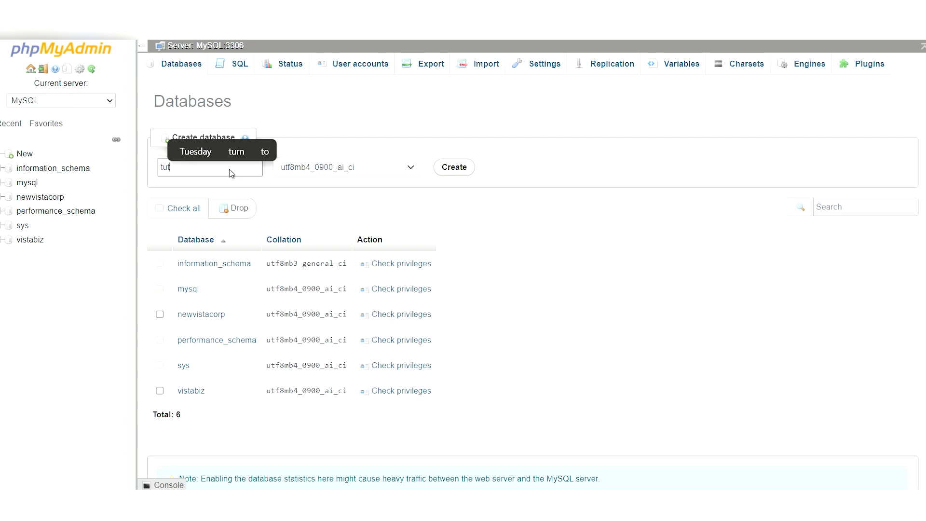
pyautogui.write('orial')
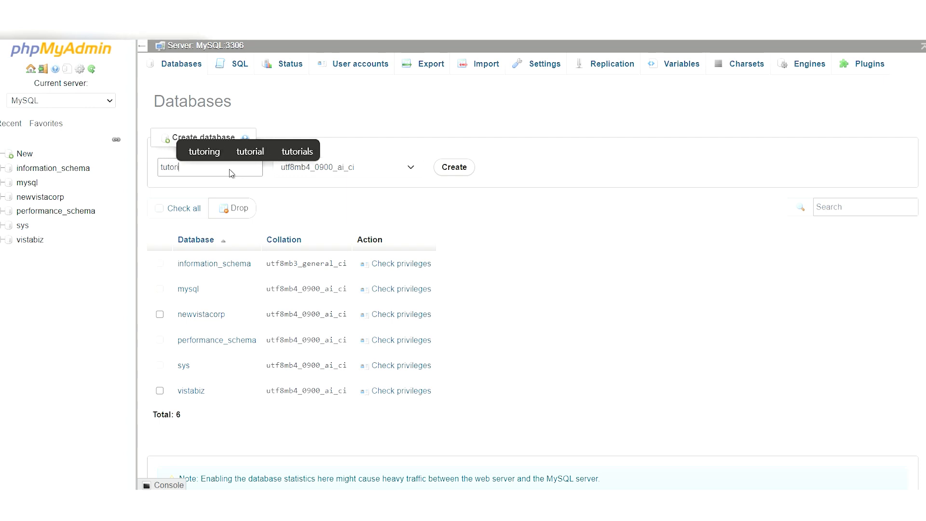
pyautogui.click(453, 169)
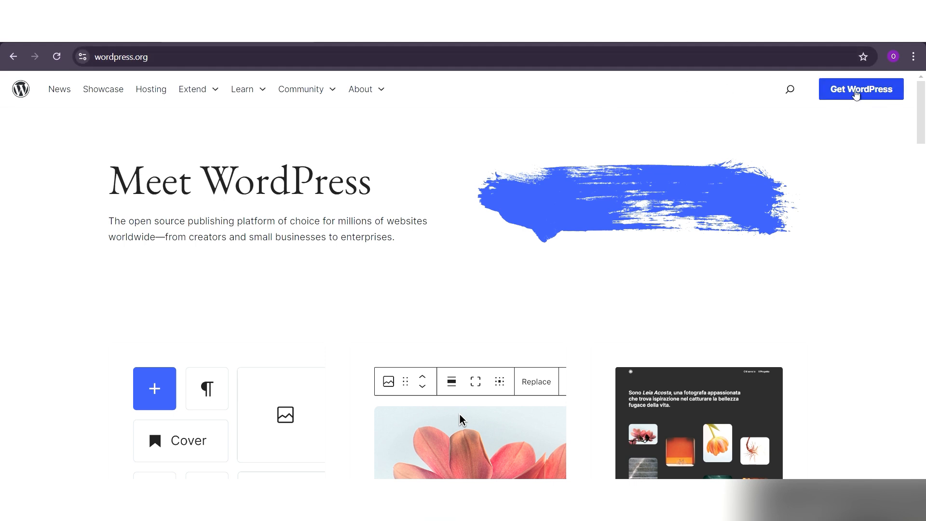
# Go to the Get WordPress page offering WordPress 6.6.2.
pyautogui.click(858, 93)
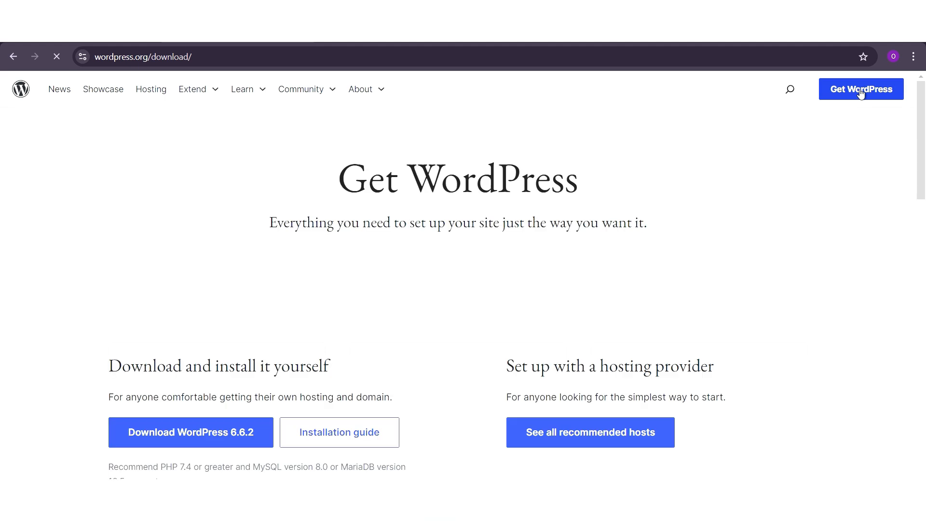
pyautogui.scroll(-1, 437, 176)
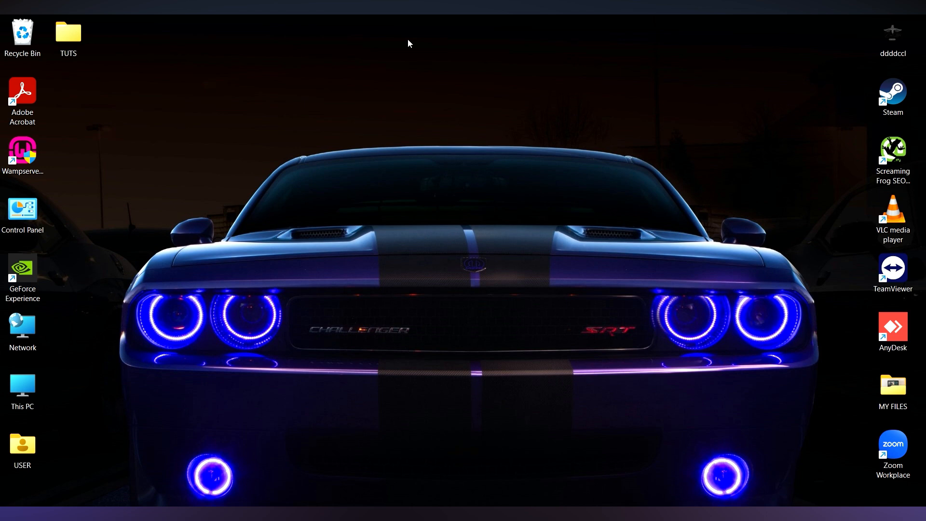
# In TUTS, extract wordpress-6.6.2.zip with WinRAR into a wordpress-6.6.2 folder.
pyautogui.doubleClick(67, 29)
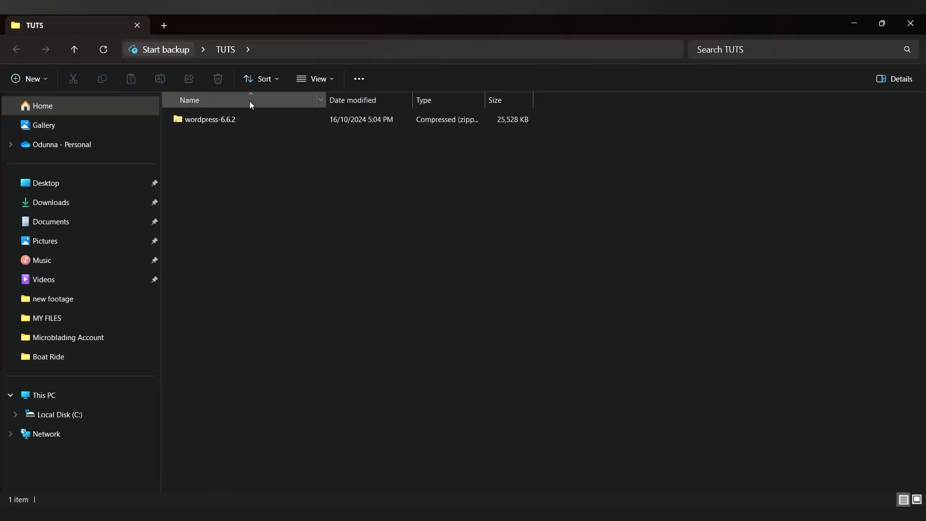
pyautogui.click(262, 124)
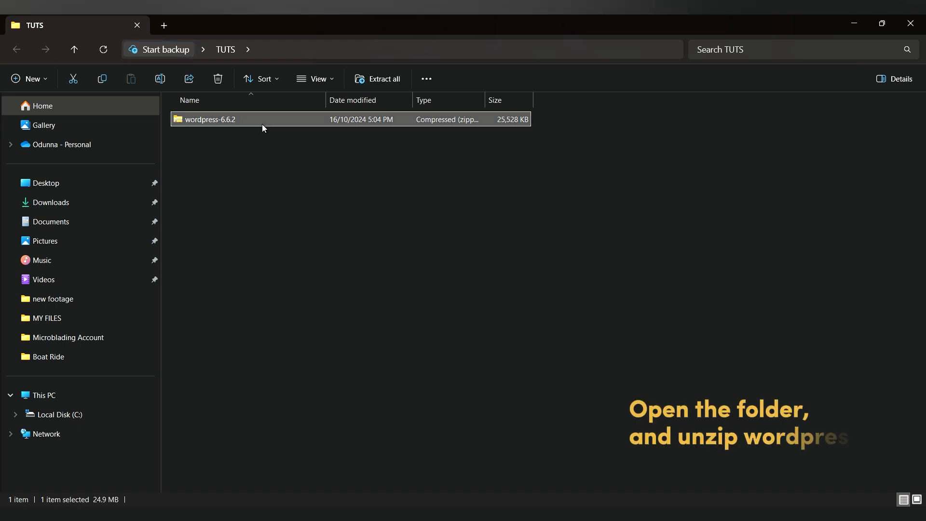
pyautogui.rightClick(263, 124)
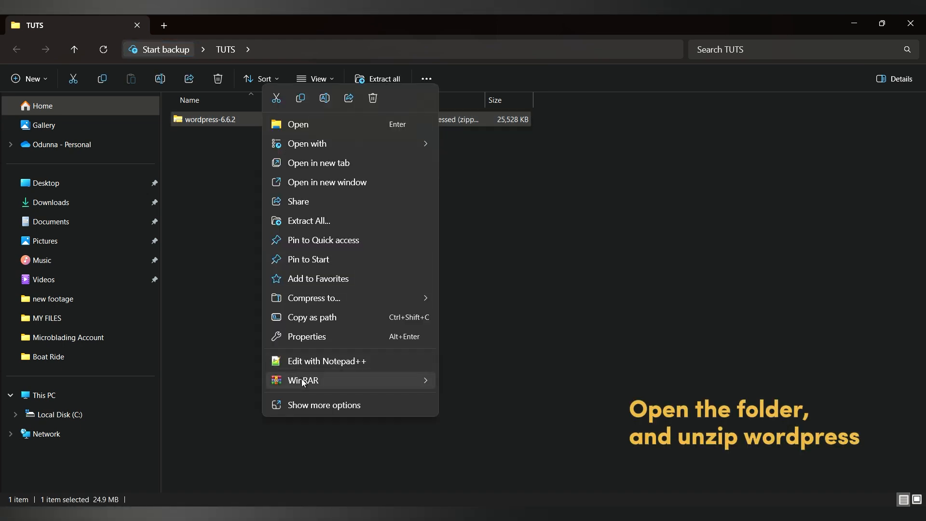
pyautogui.moveTo(310, 384)
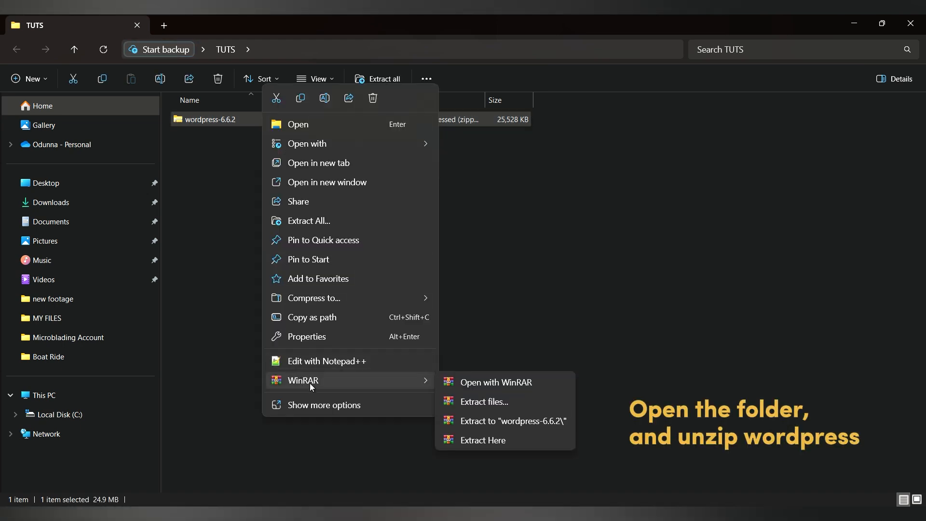
pyautogui.click(521, 421)
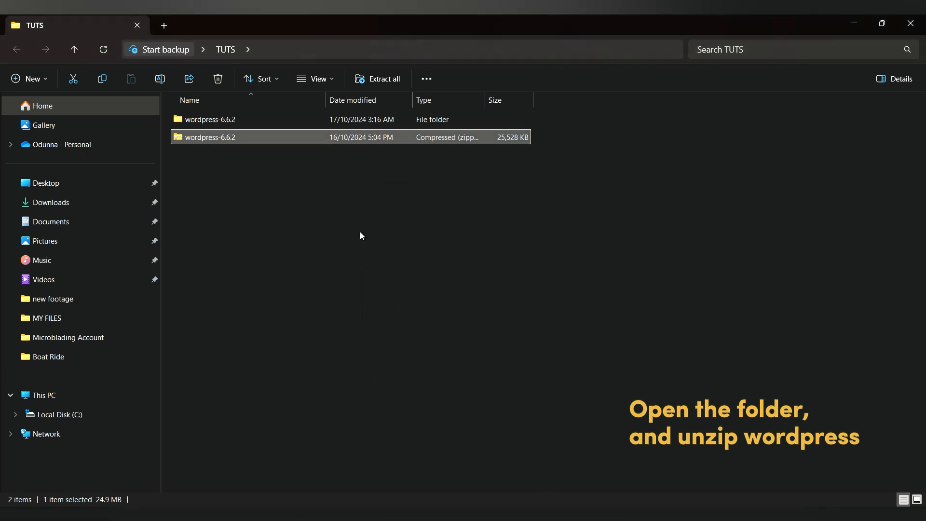
pyautogui.click(360, 231)
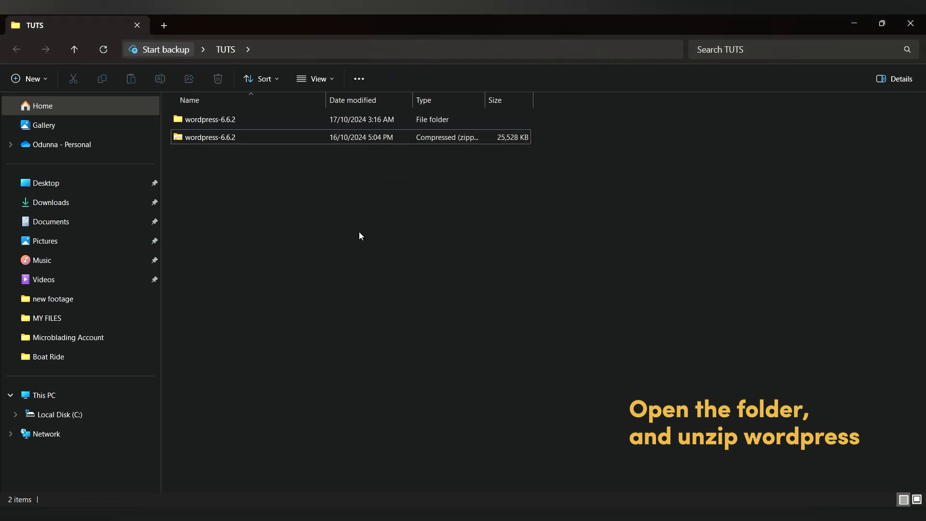
# Open the extracted folder, check the wordpress subfolder's contents, and select it.
pyautogui.doubleClick(228, 120)
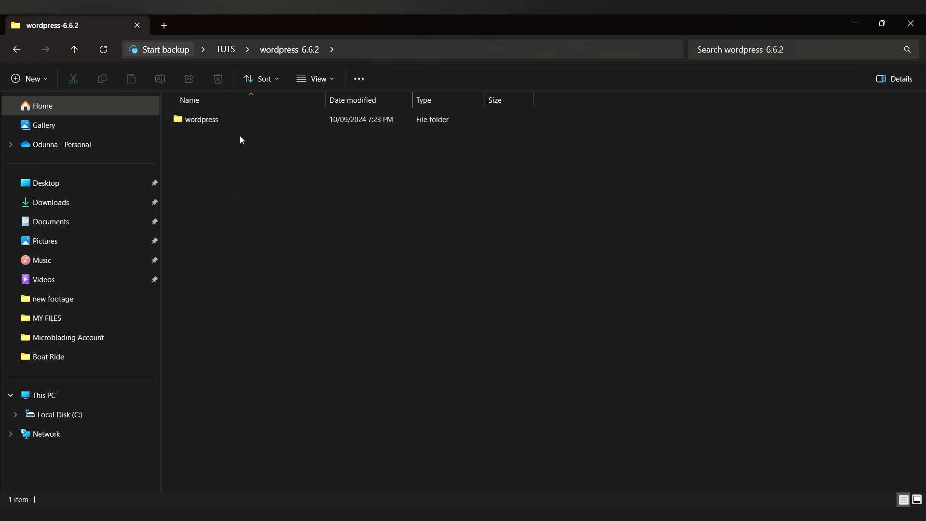
pyautogui.doubleClick(236, 120)
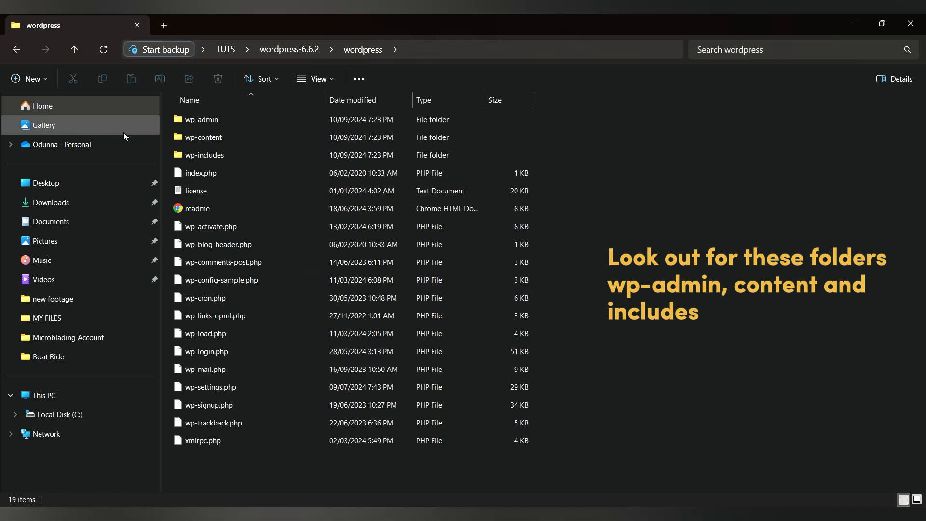
pyautogui.click(72, 48)
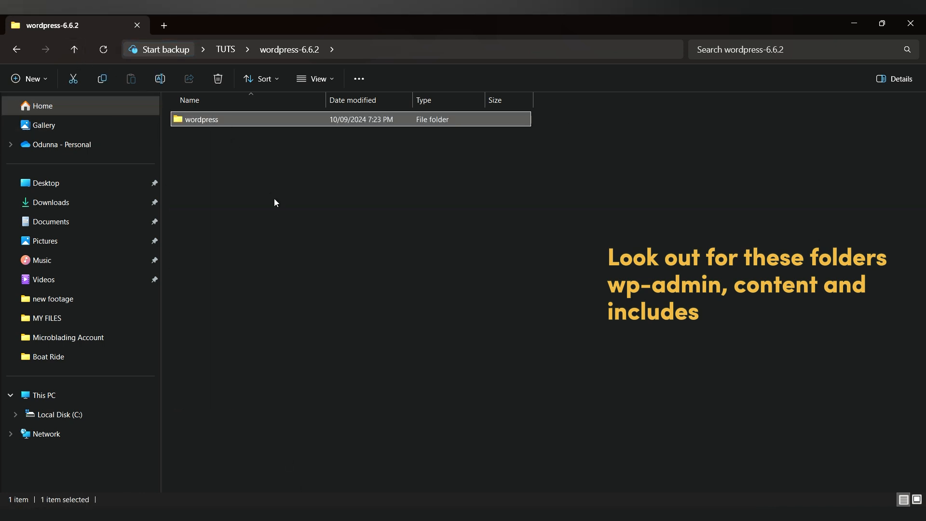
pyautogui.click(274, 199)
pyautogui.click(206, 119)
# Copy the extracted wordpress folder.
pyautogui.rightClick(209, 122)
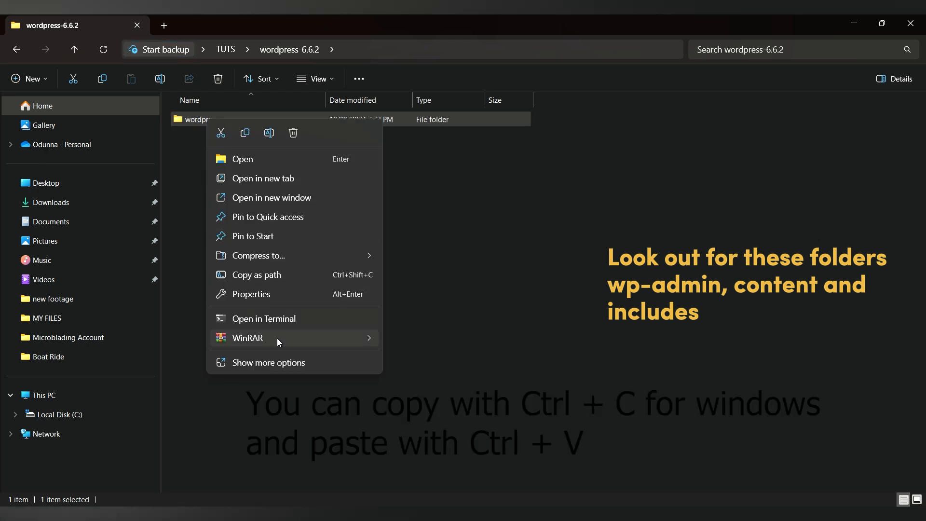
pyautogui.click(273, 367)
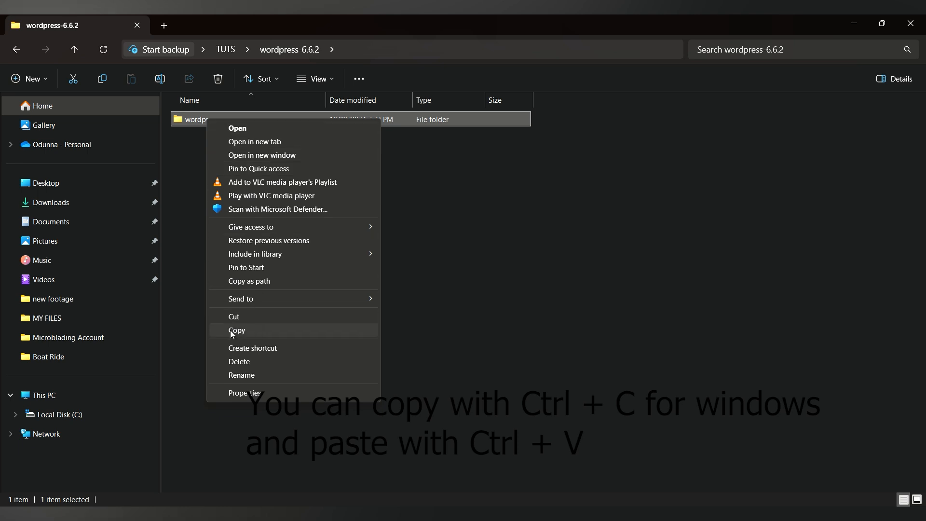
pyautogui.click(257, 330)
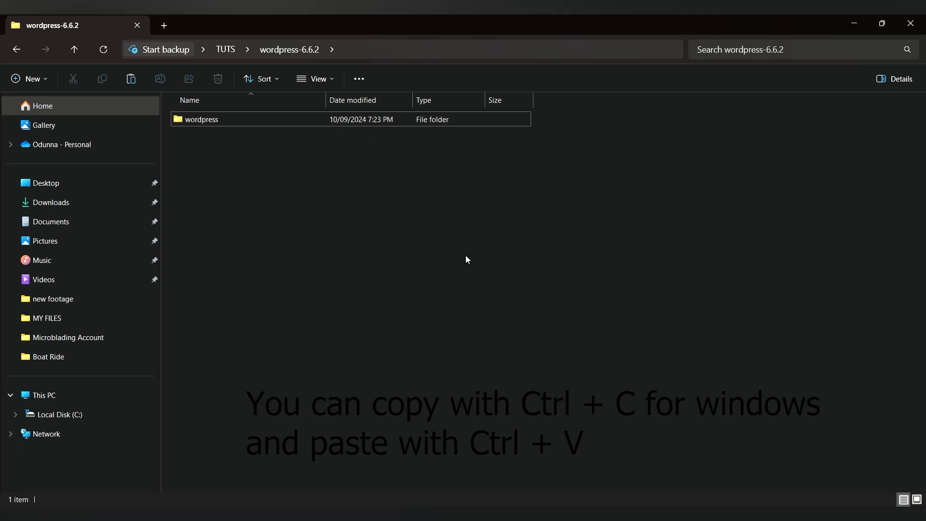
pyautogui.click(69, 421)
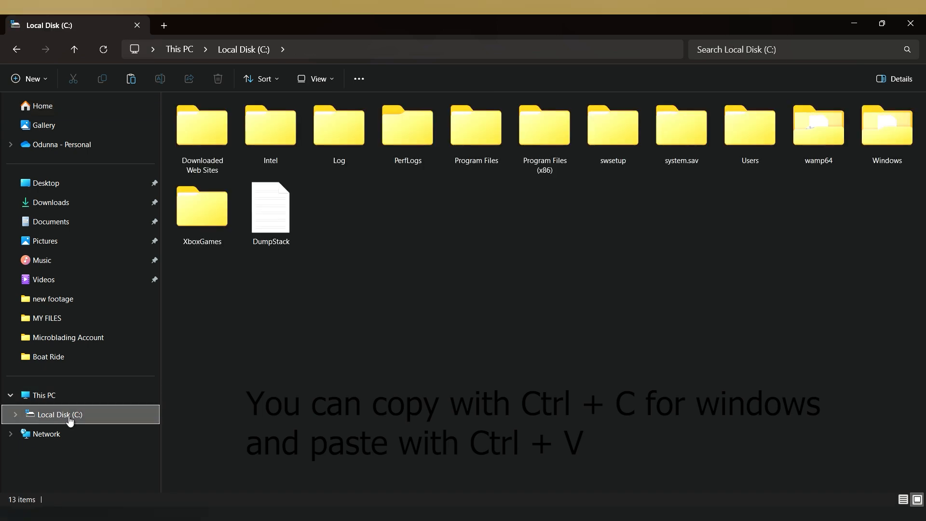
pyautogui.doubleClick(817, 147)
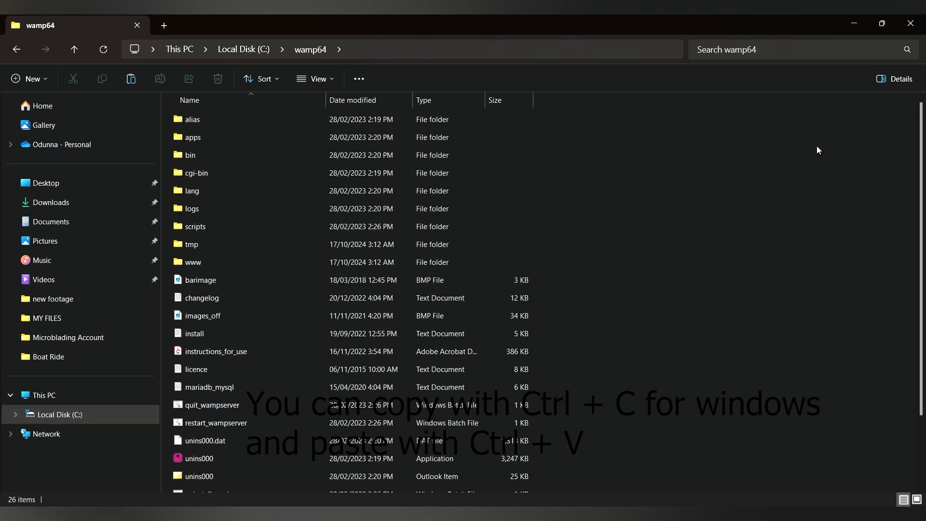
pyautogui.doubleClick(209, 263)
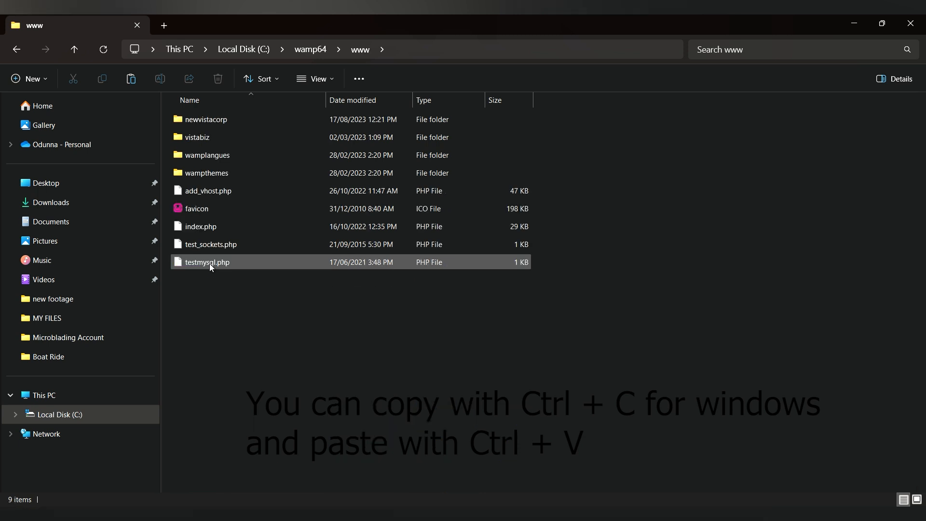
pyautogui.rightClick(254, 347)
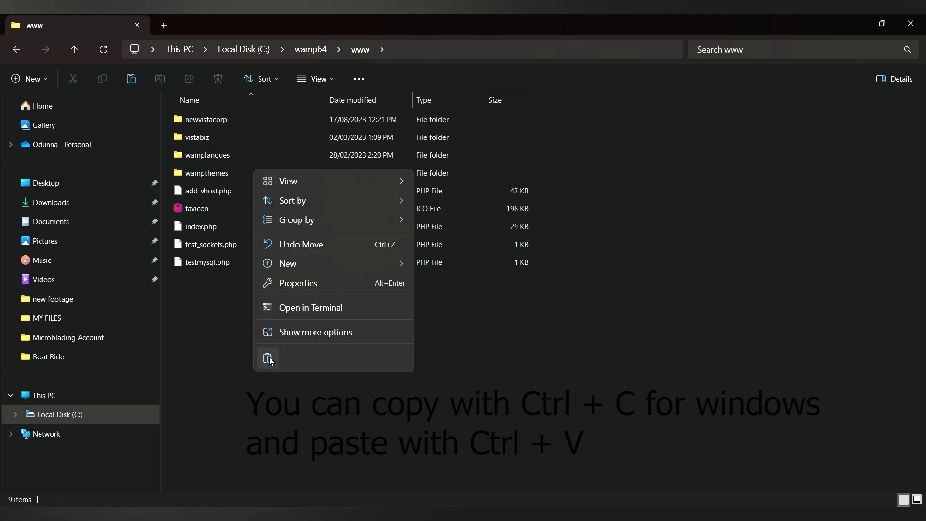
pyautogui.click(295, 331)
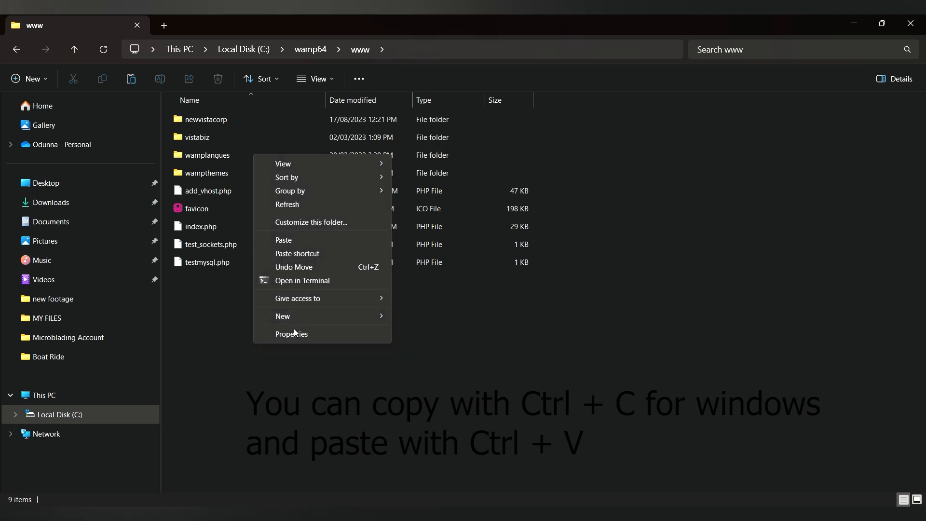
pyautogui.click(284, 240)
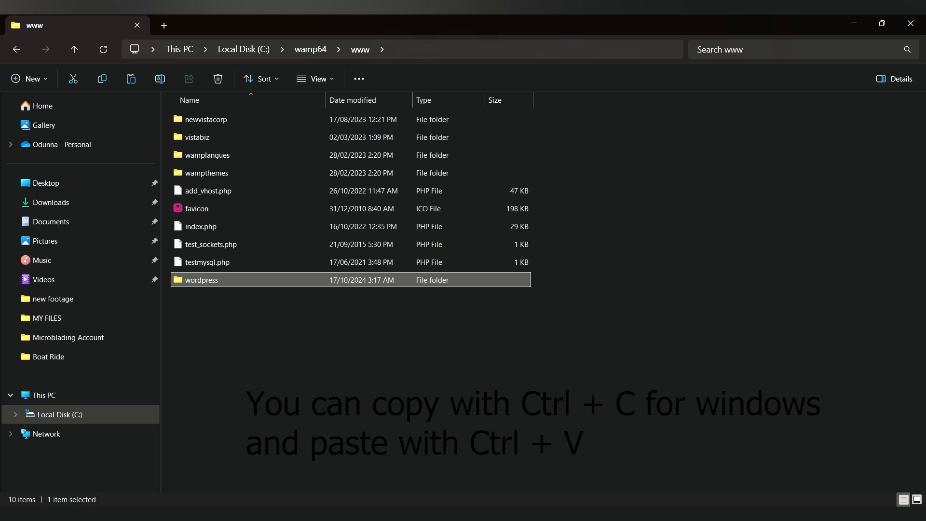
pyautogui.hotkey('alt', 'Tab')
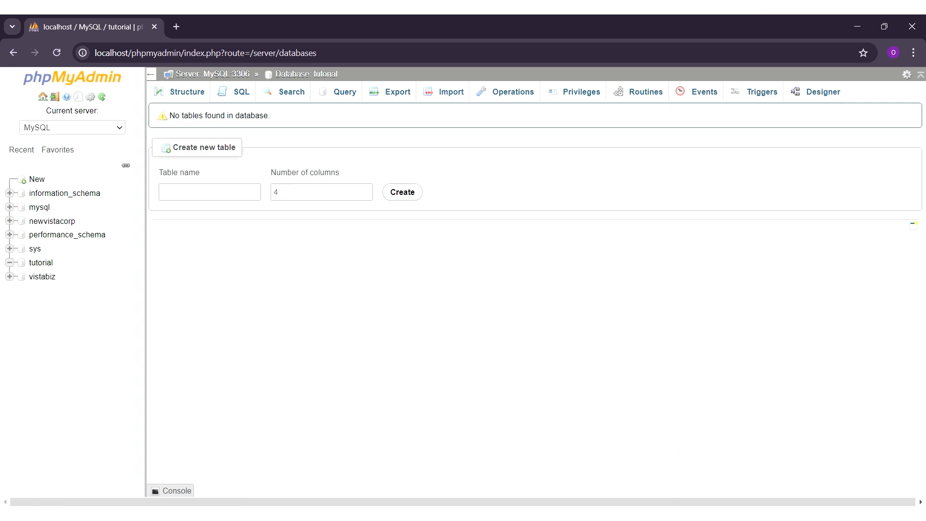
# Rename the wordpress folder in C:\wamp64\www to 'tutorial'.
pyautogui.click(676, 478)
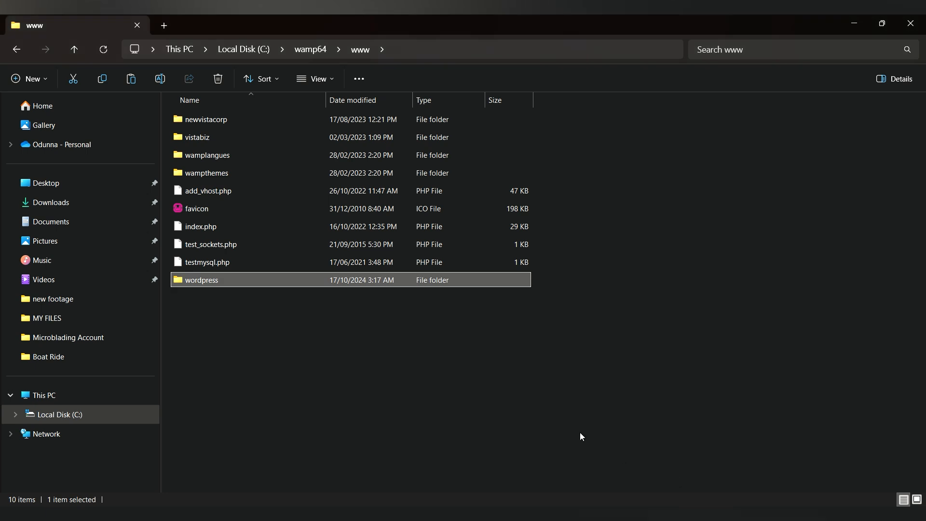
pyautogui.click(197, 285)
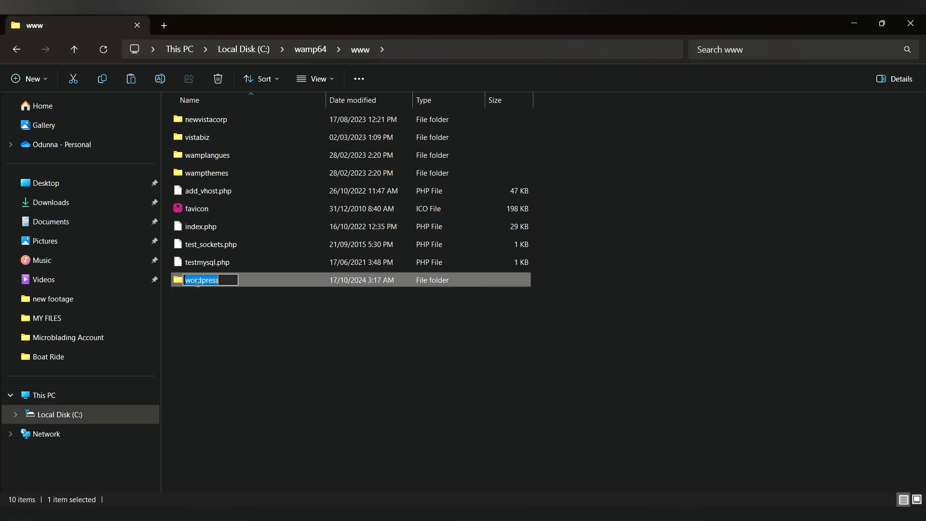
pyautogui.write('tut')
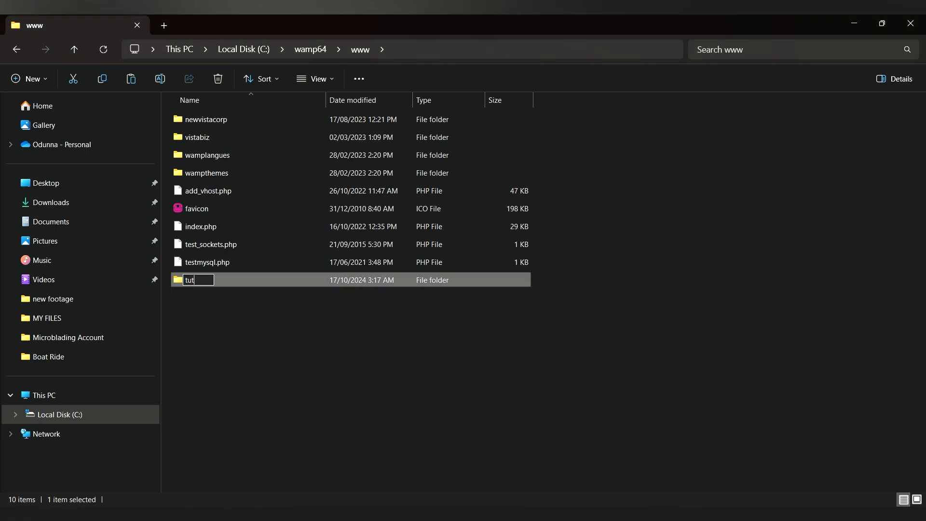
pyautogui.write('orial')
pyautogui.press('Return')
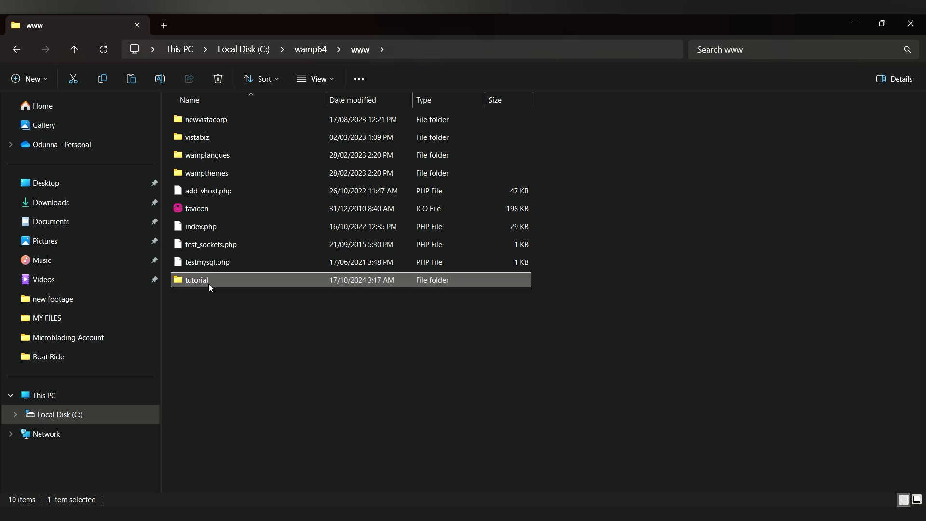
pyautogui.click(487, 386)
pyautogui.rightClick(487, 386)
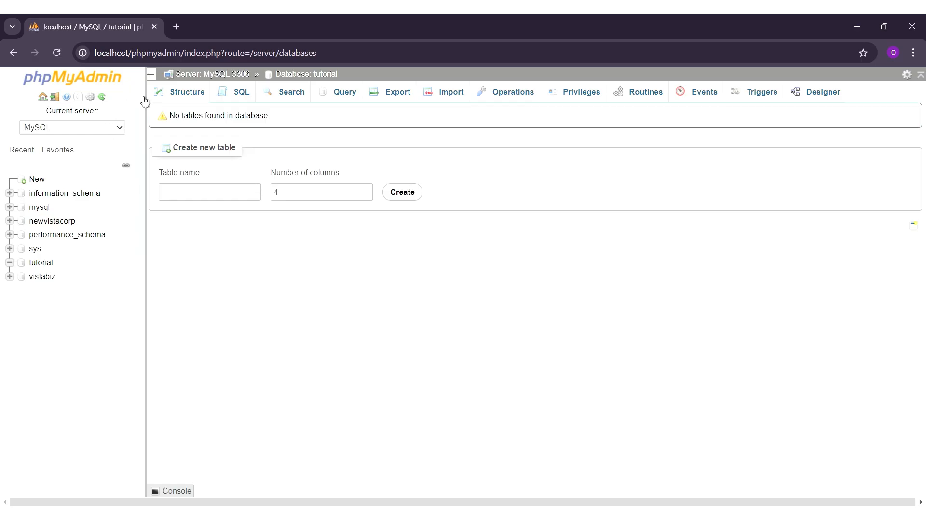
# Load localhost/tutorial in a new tab to reach the WordPress setup page.
pyautogui.click(176, 27)
pyautogui.click(211, 54)
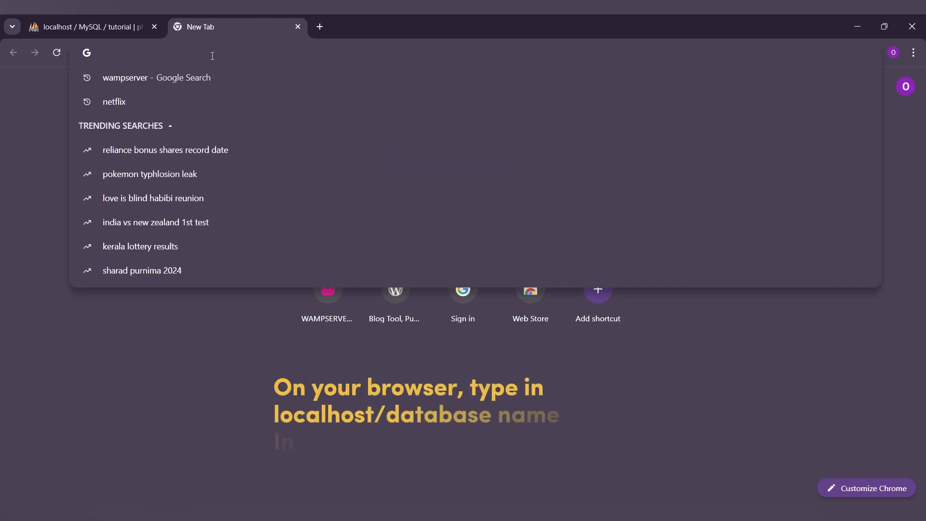
pyautogui.write('loca')
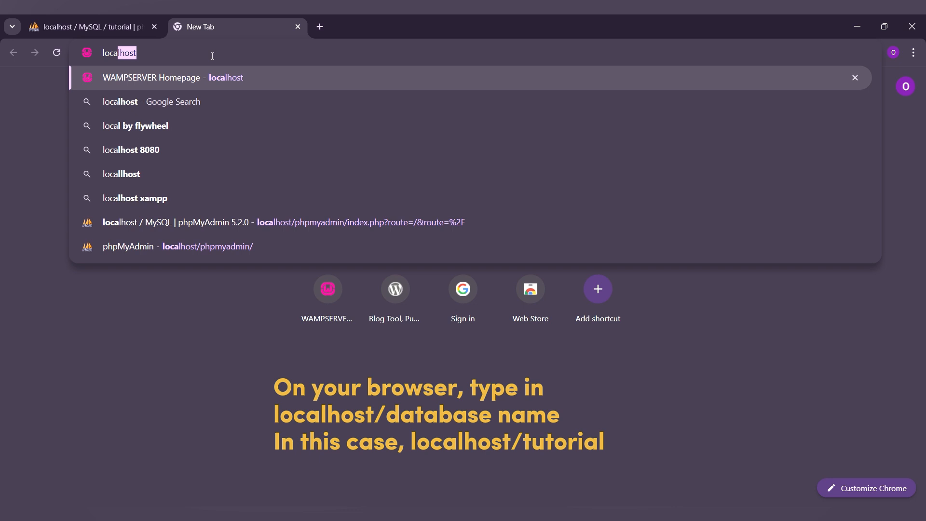
pyautogui.write('lho')
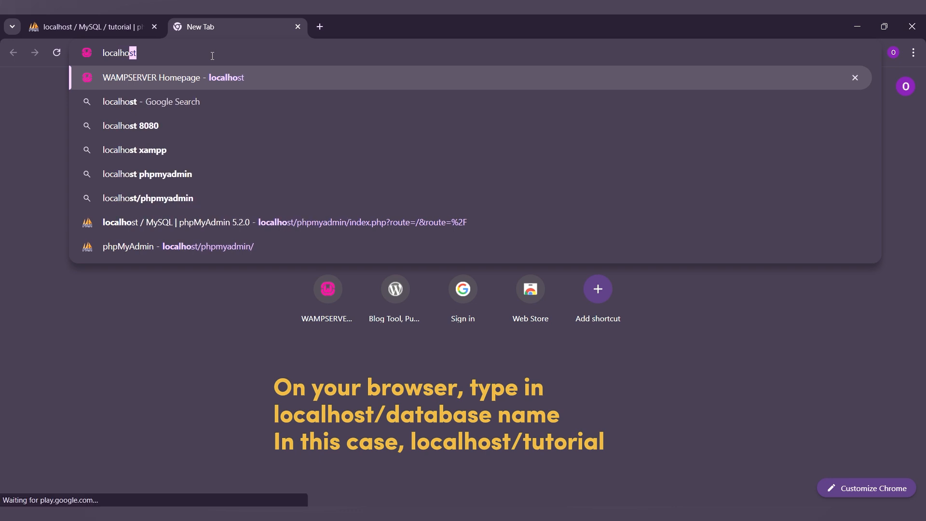
pyautogui.write('st')
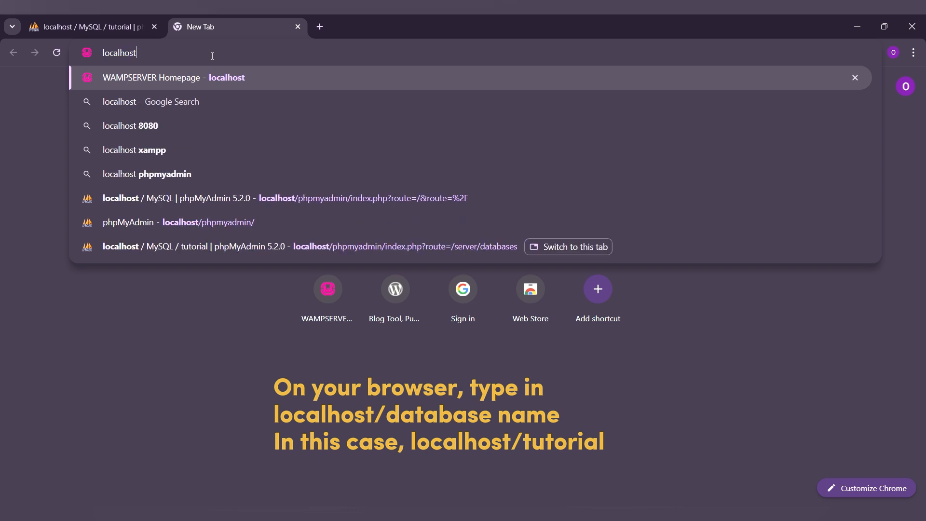
pyautogui.write('/t')
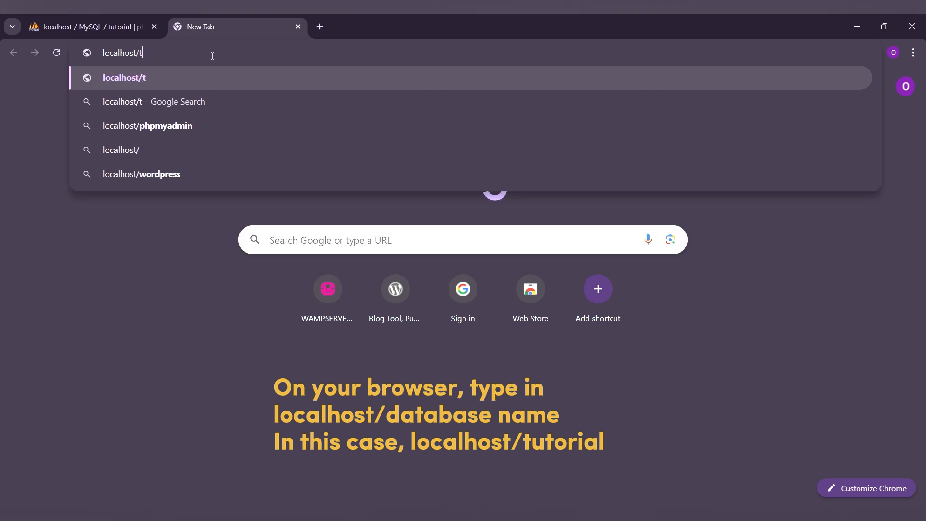
pyautogui.write('utoria')
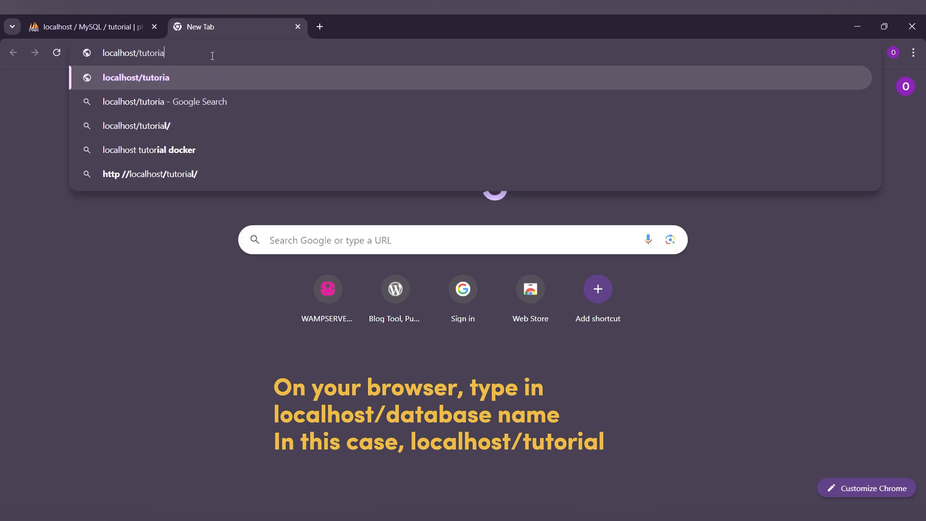
pyautogui.write('l')
pyautogui.press('Return')
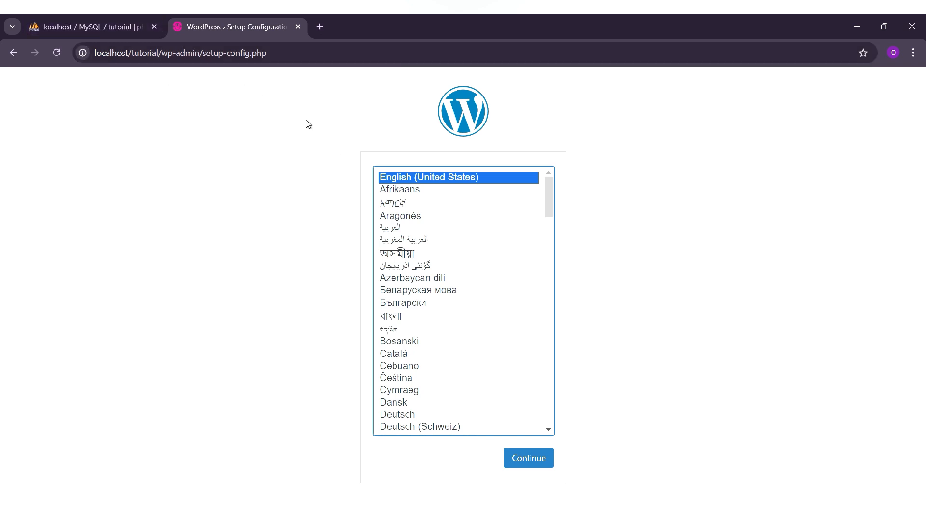
# Keep English (United States) and enter root as the database username.
pyautogui.click(533, 462)
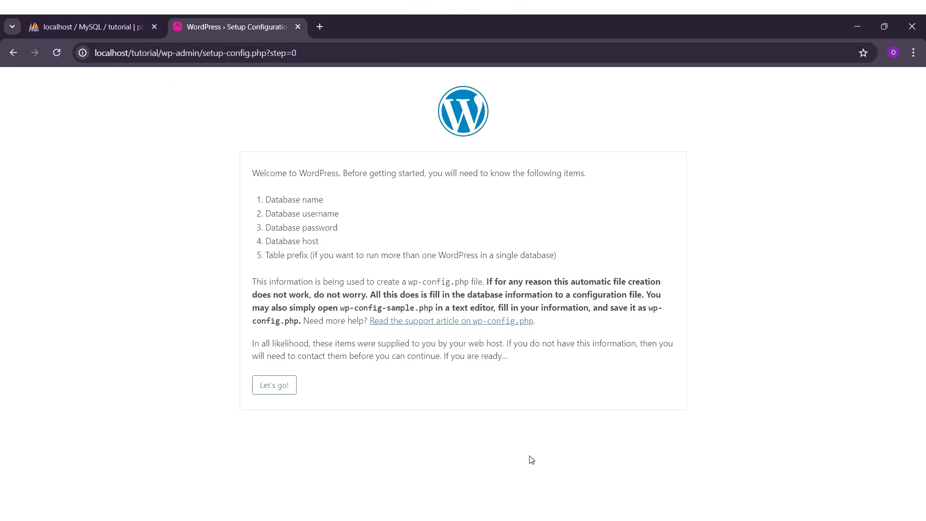
pyautogui.click(283, 390)
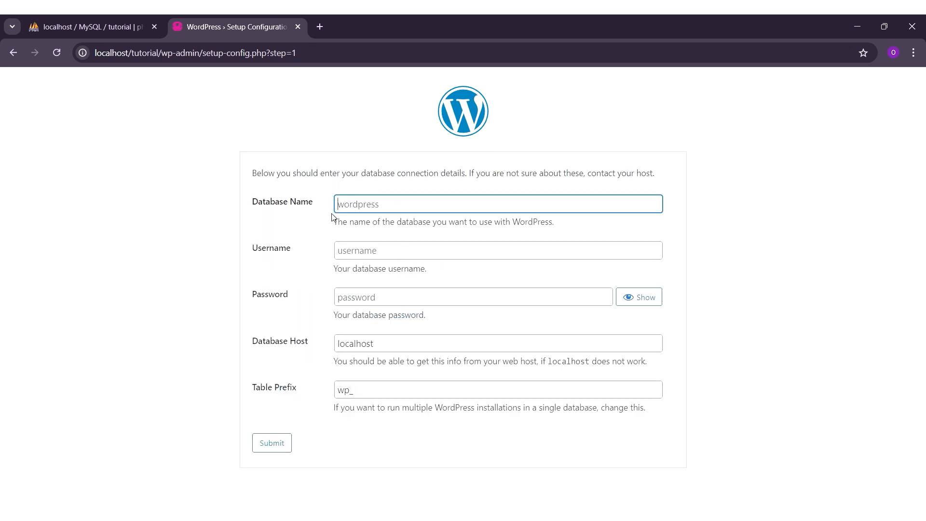
pyautogui.click(363, 254)
pyautogui.write('ro')
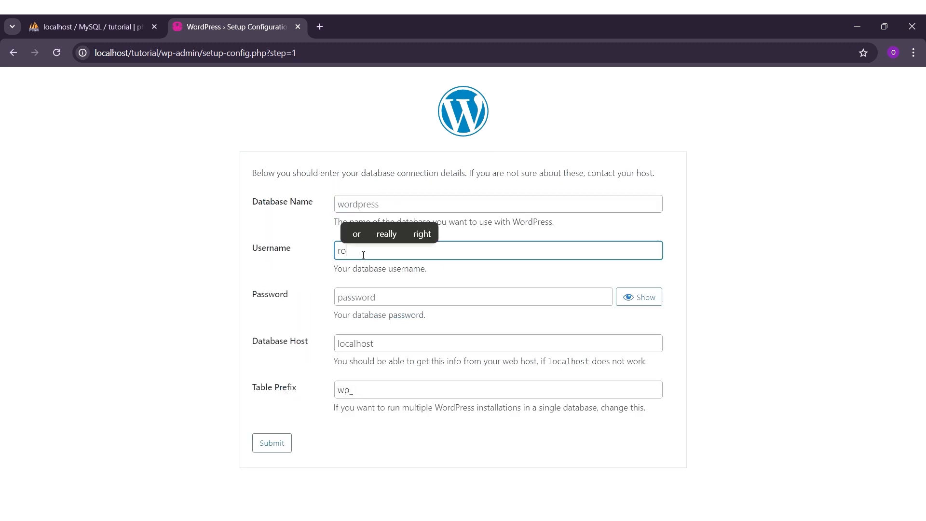
pyautogui.write('ot')
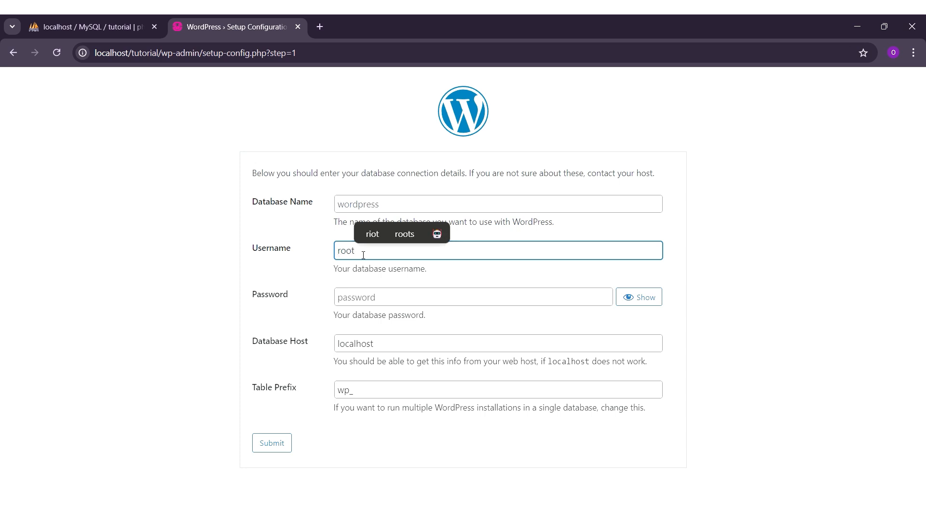
# Enter 'tutorial' as the Database Name after checking phpMyAdmin, and submit the details.
pyautogui.click(298, 222)
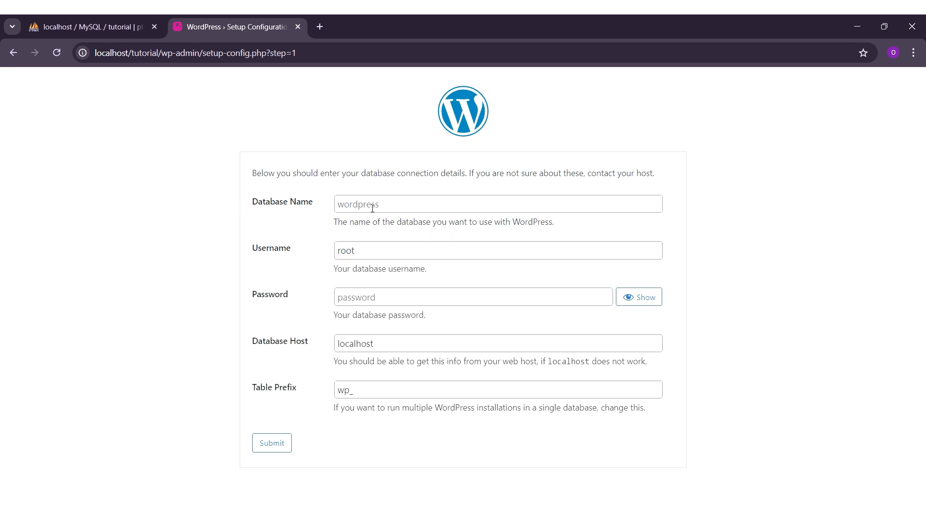
pyautogui.click(106, 36)
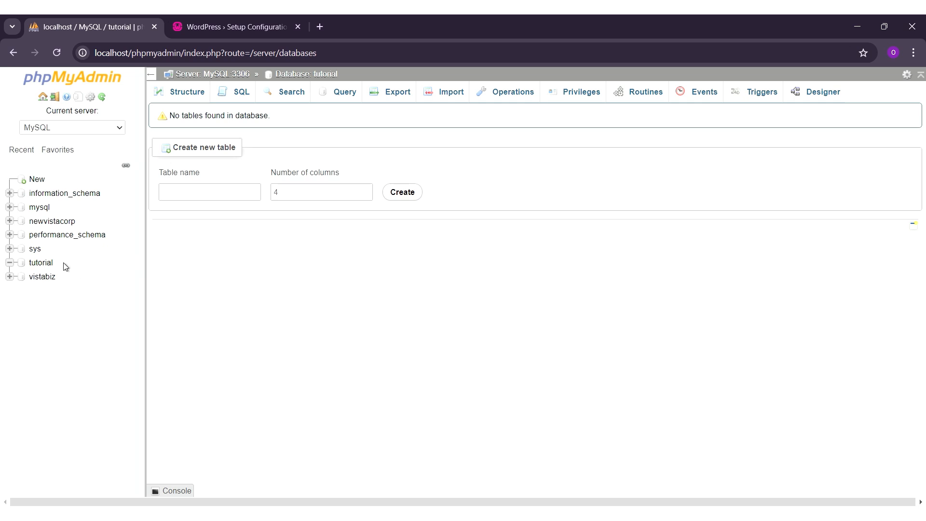
pyautogui.click(210, 21)
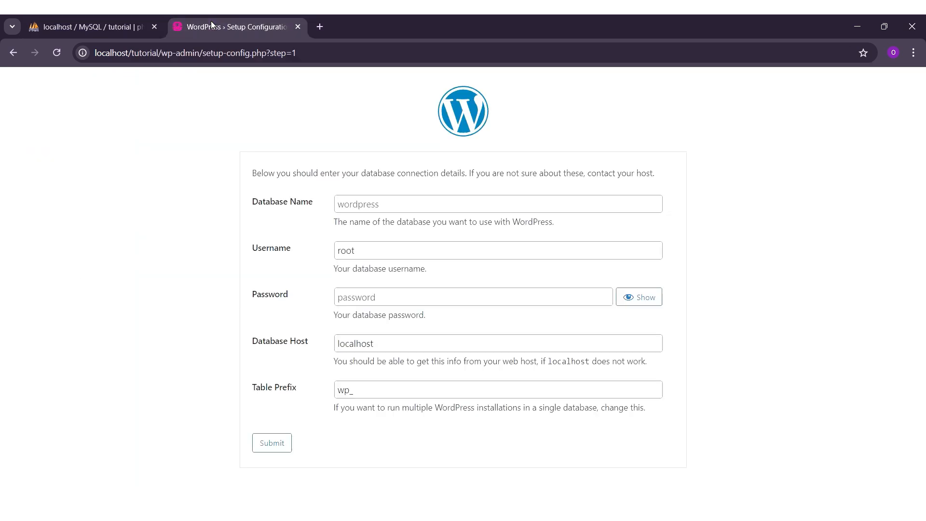
pyautogui.click(396, 206)
pyautogui.write('t')
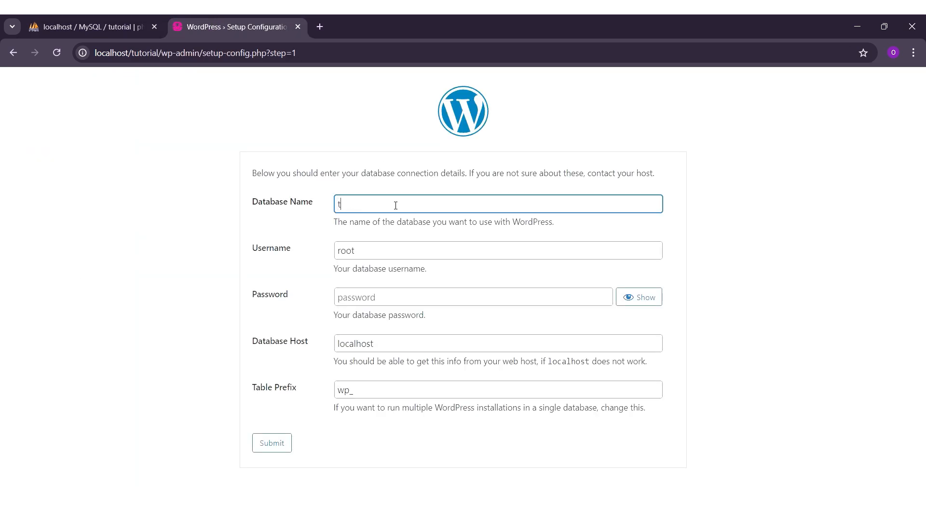
pyautogui.write('utorial')
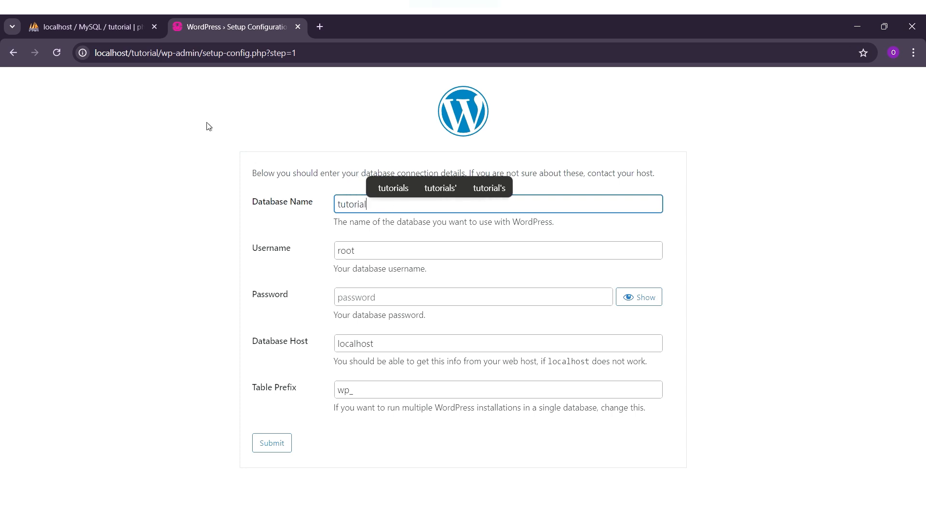
pyautogui.click(281, 140)
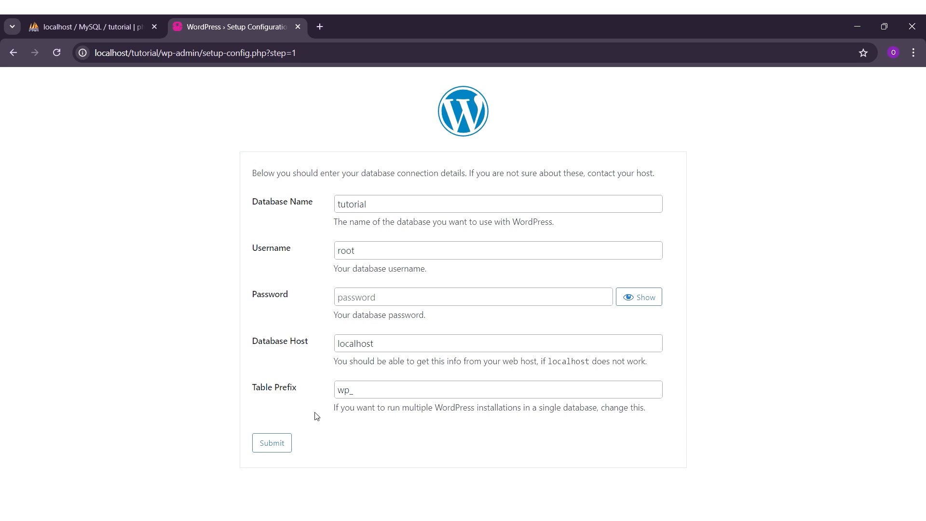
pyautogui.click(284, 444)
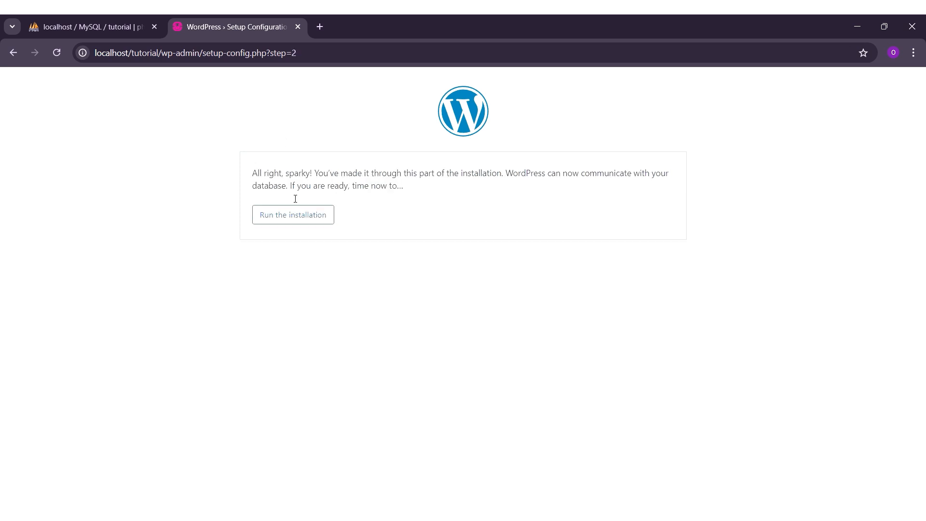
# Start the installation and enter the site title 'WordPress Tutorial' and an admin username.
pyautogui.click(299, 222)
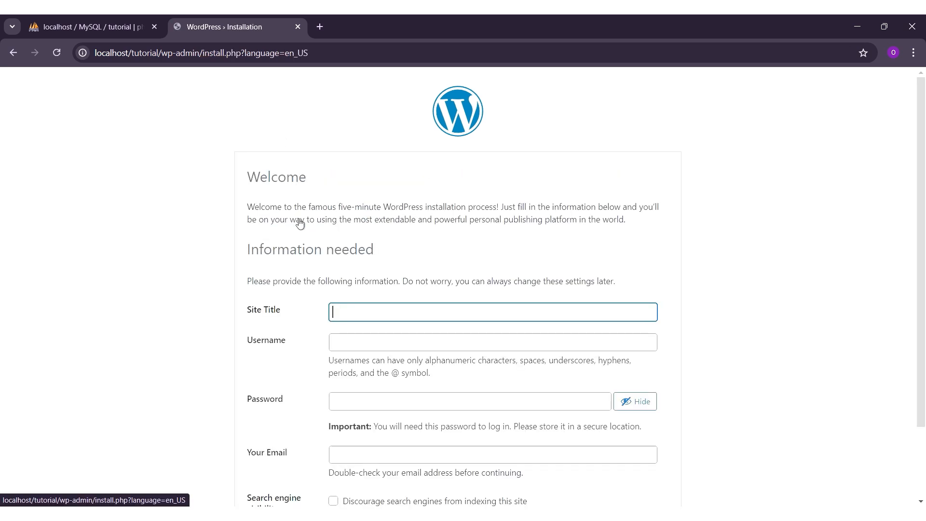
pyautogui.click(388, 313)
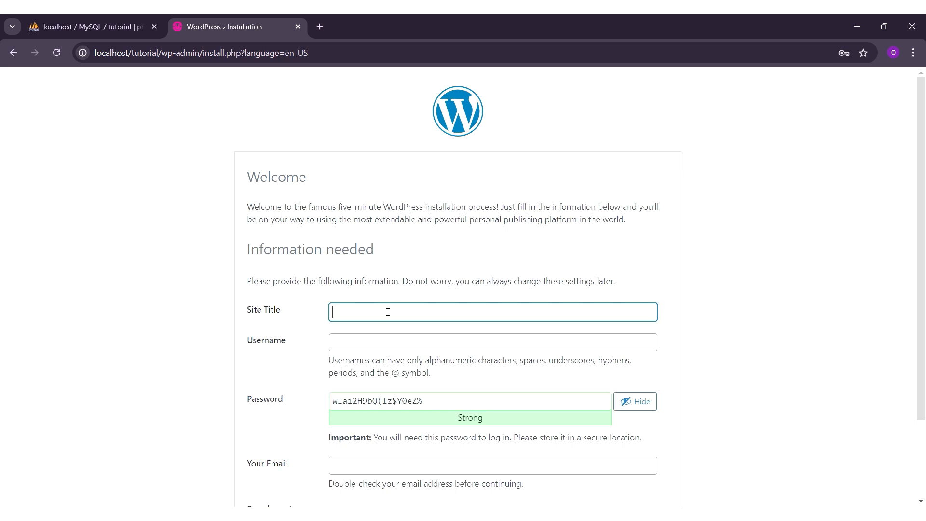
pyautogui.write('Wor')
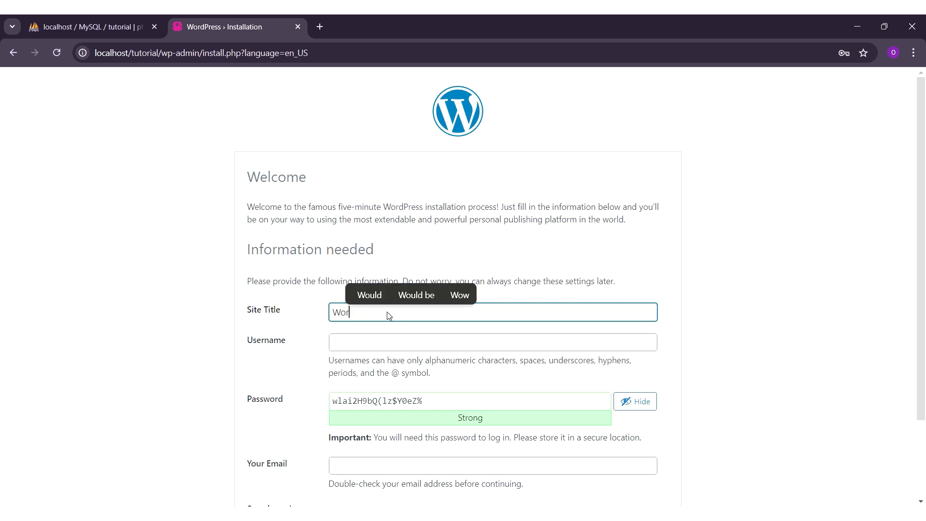
pyautogui.write('dpress')
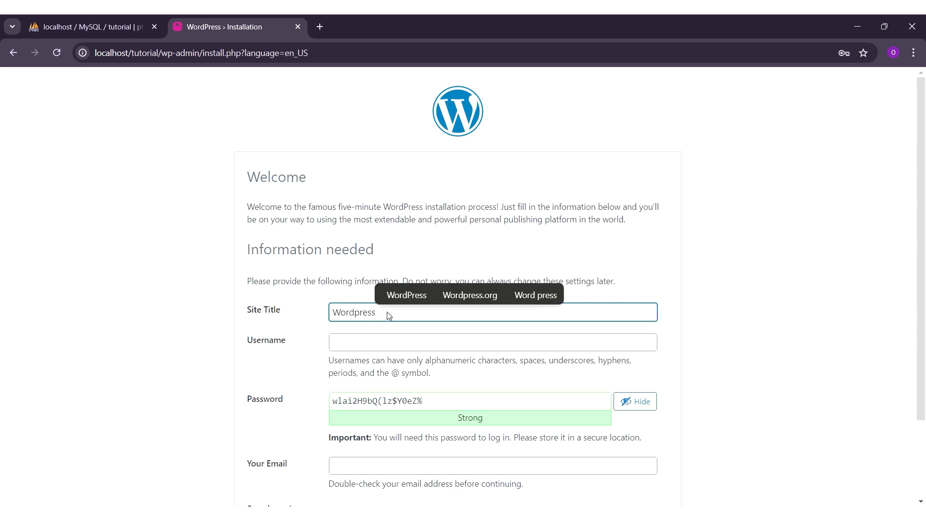
pyautogui.click(405, 295)
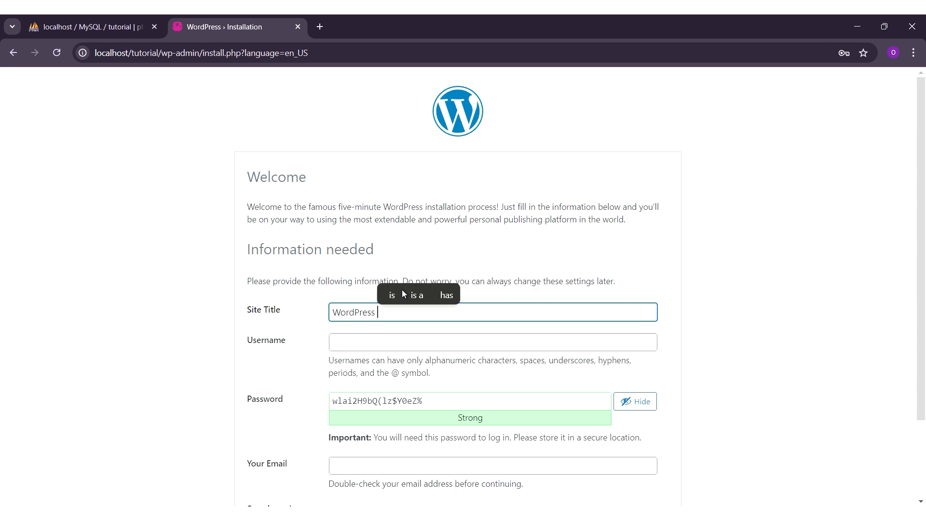
pyautogui.write('Tutorial')
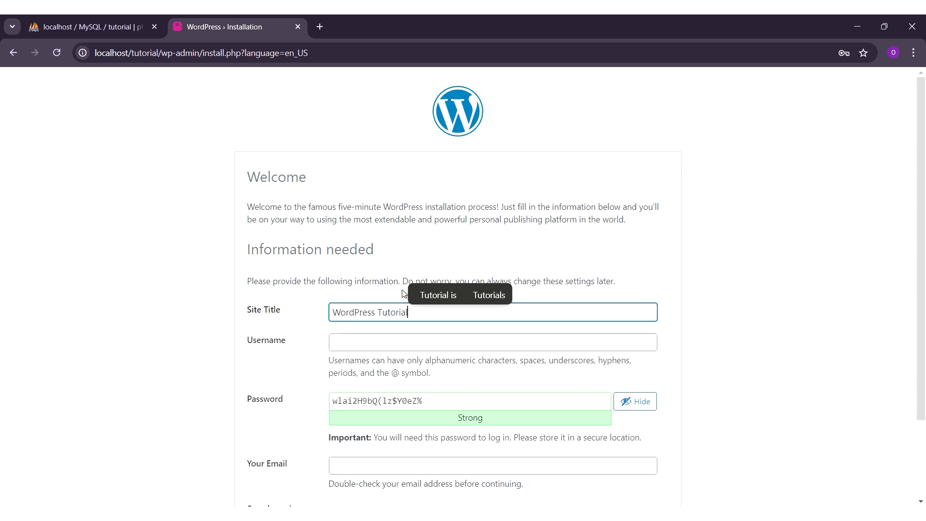
pyautogui.click(388, 342)
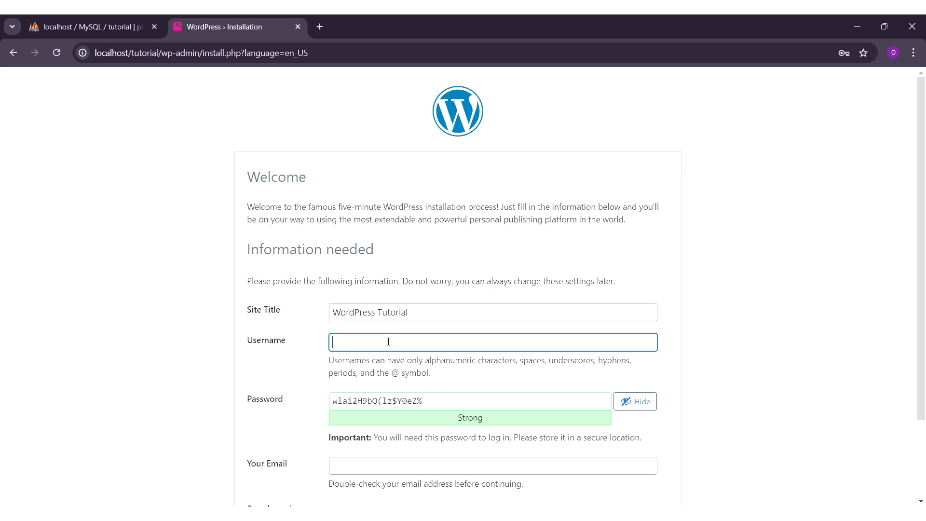
pyautogui.write('Tutor')
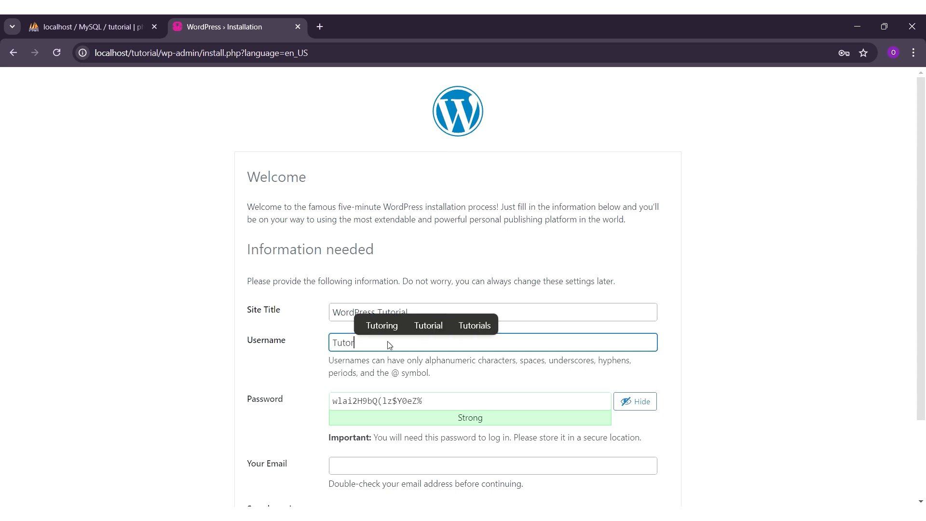
pyautogui.write('ial')
pyautogui.scroll(-1, 379, 280)
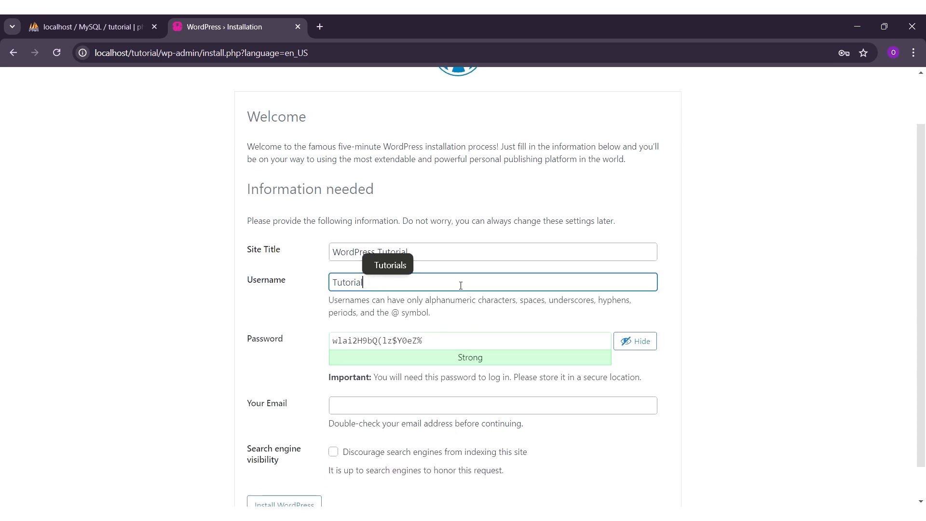
pyautogui.click(467, 270)
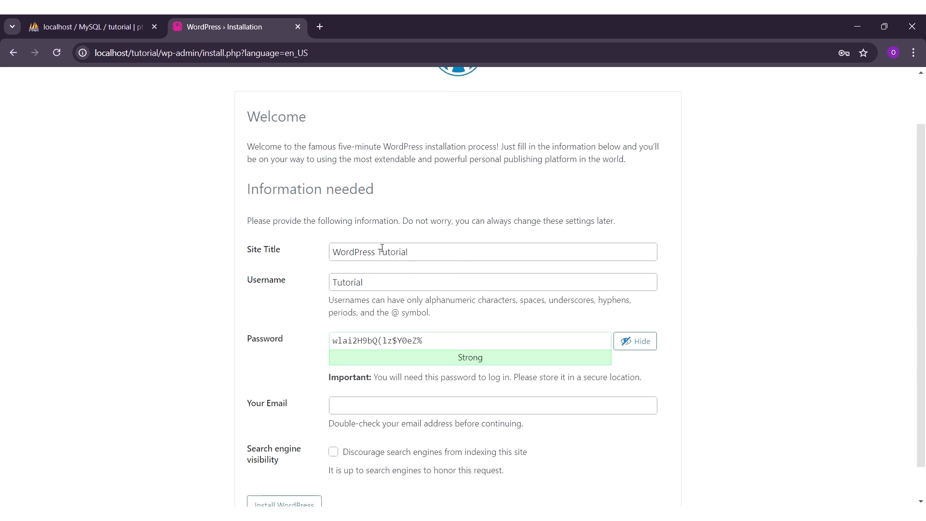
# Replace the generated password with your own strong password.
pyautogui.click(445, 341)
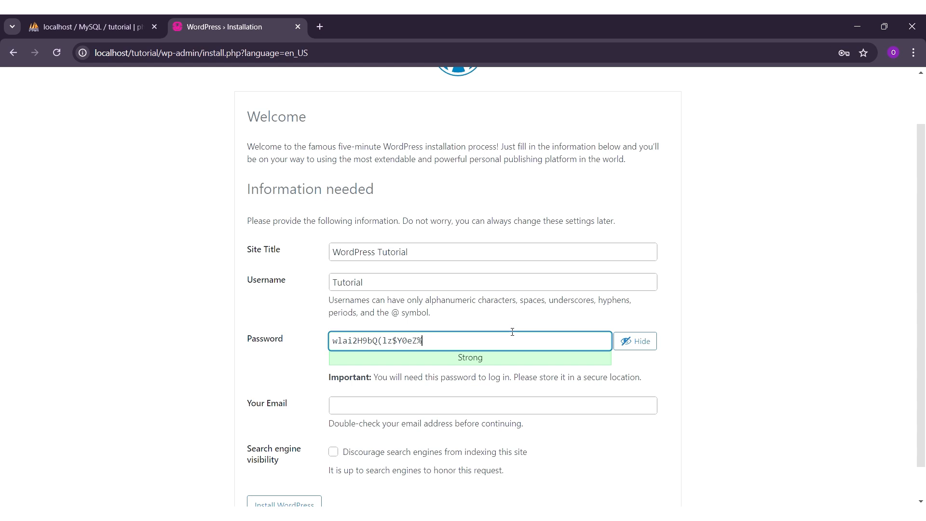
pyautogui.moveTo(512, 332); pyautogui.dragTo(327, 336)
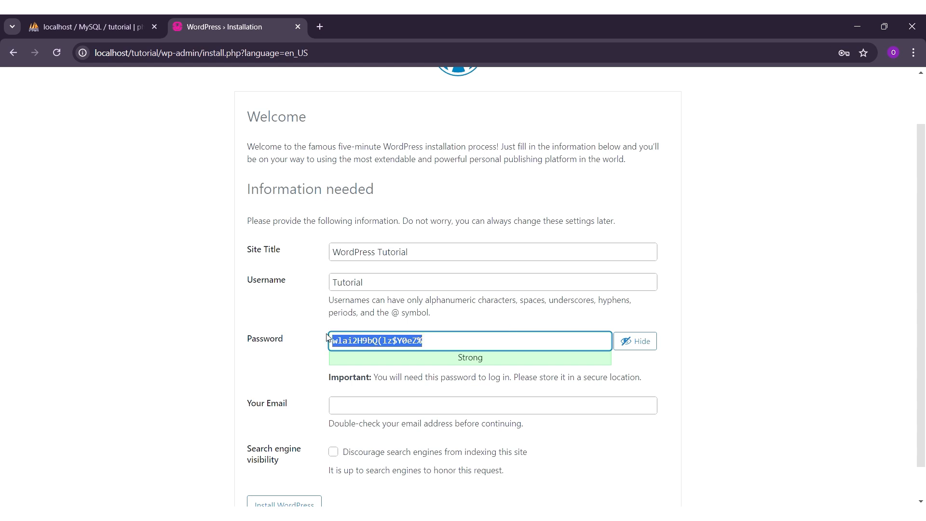
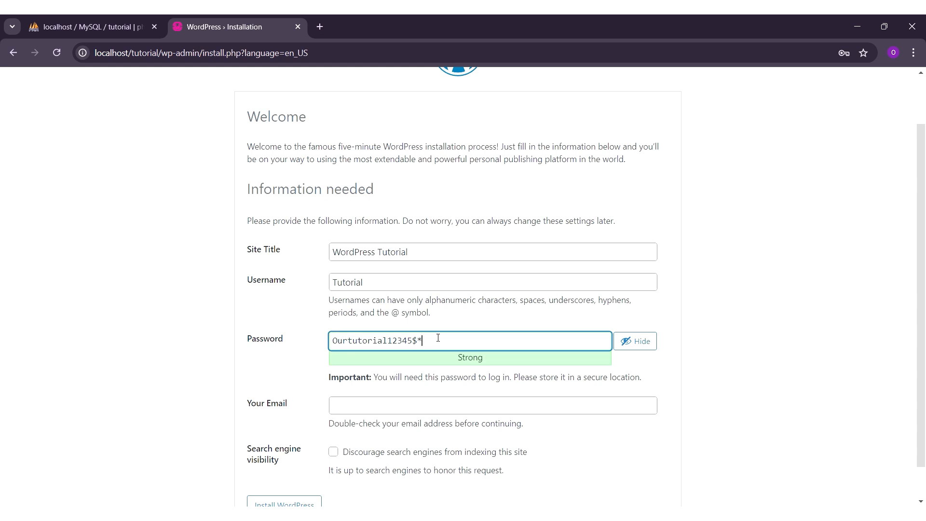
pyautogui.moveTo(438, 338); pyautogui.dragTo(303, 349)
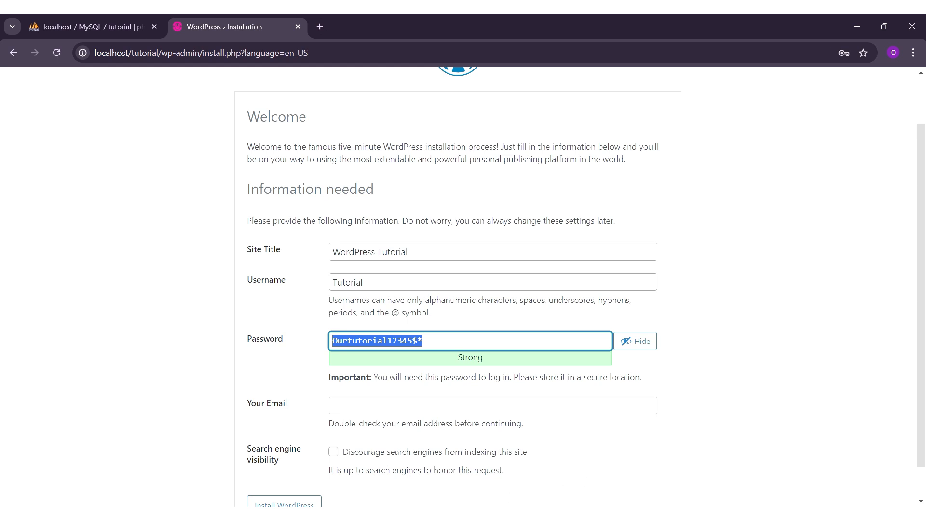
pyautogui.click(463, 346)
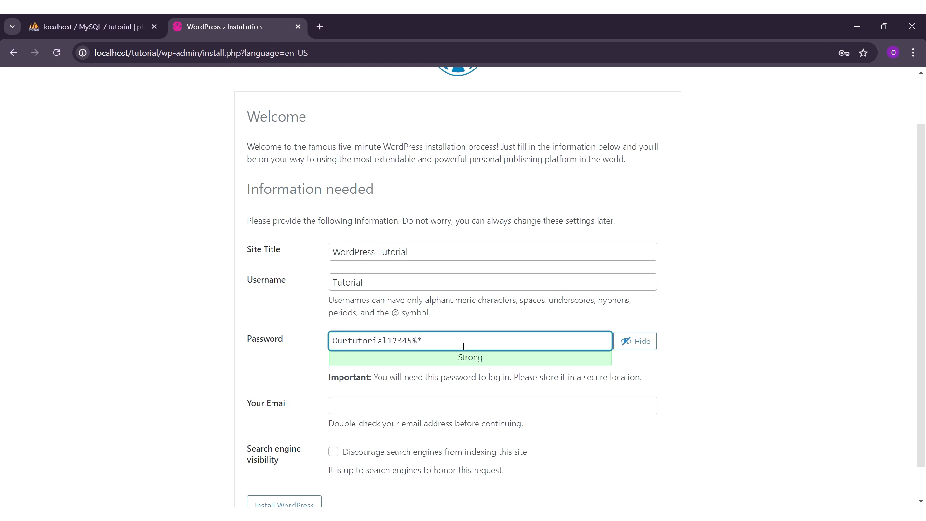
# Fill in the admin e-mail address and submit the form with Install WordPress.
pyautogui.scroll(-1, 391, 279)
pyautogui.click(393, 363)
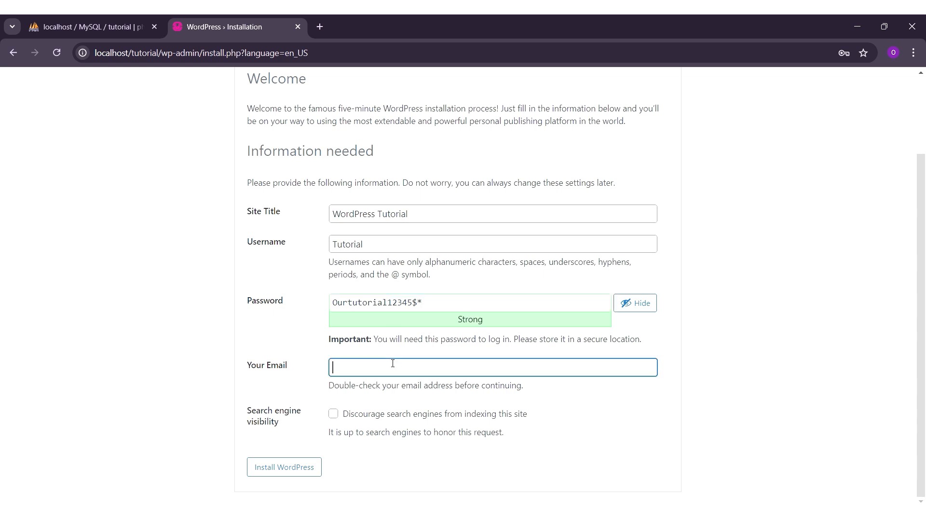
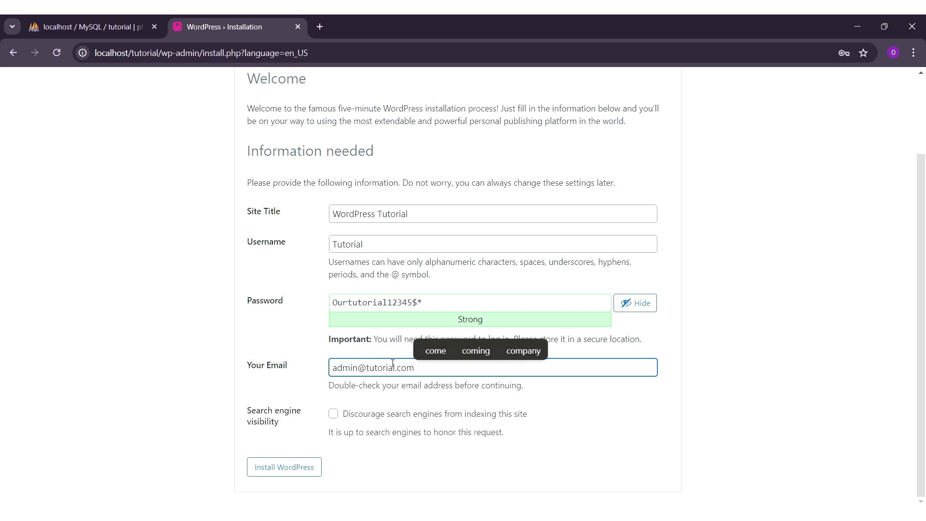
pyautogui.click(289, 341)
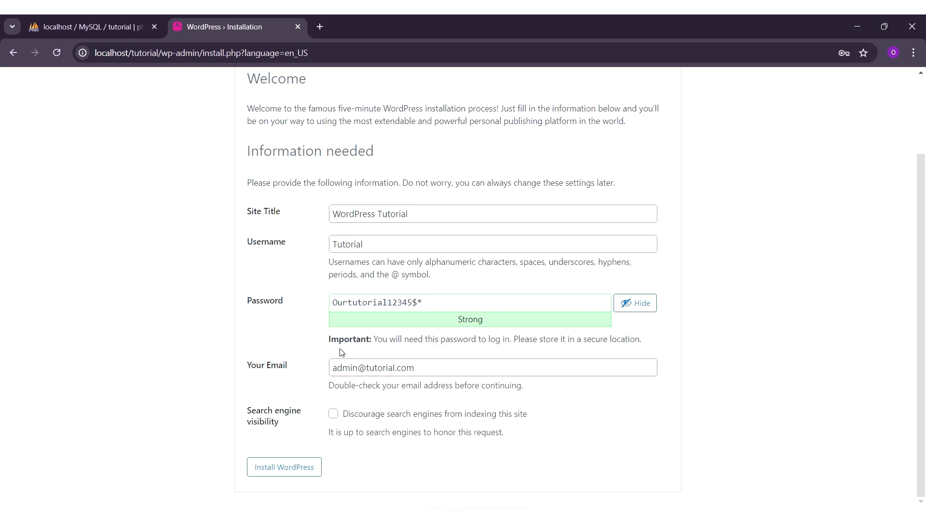
pyautogui.click(304, 475)
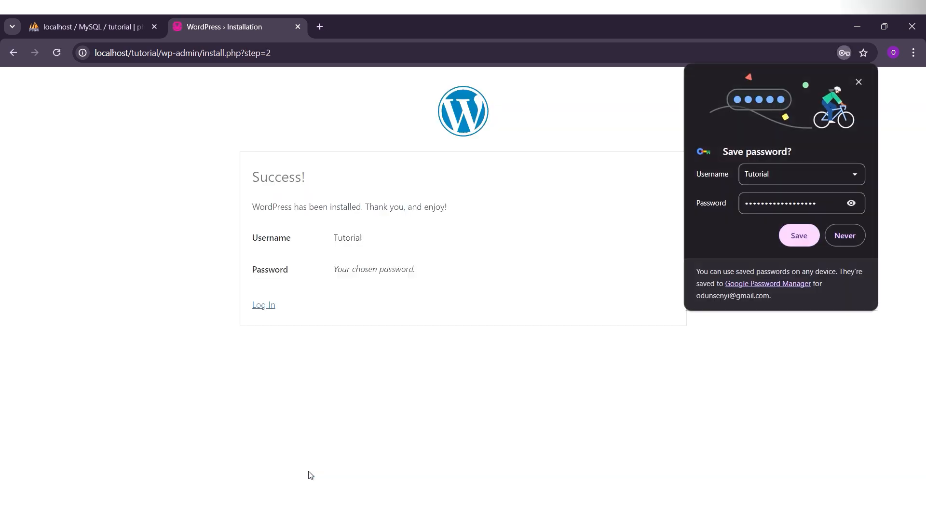
# Dismiss Chrome's offer to save the password and select the page address.
pyautogui.click(863, 82)
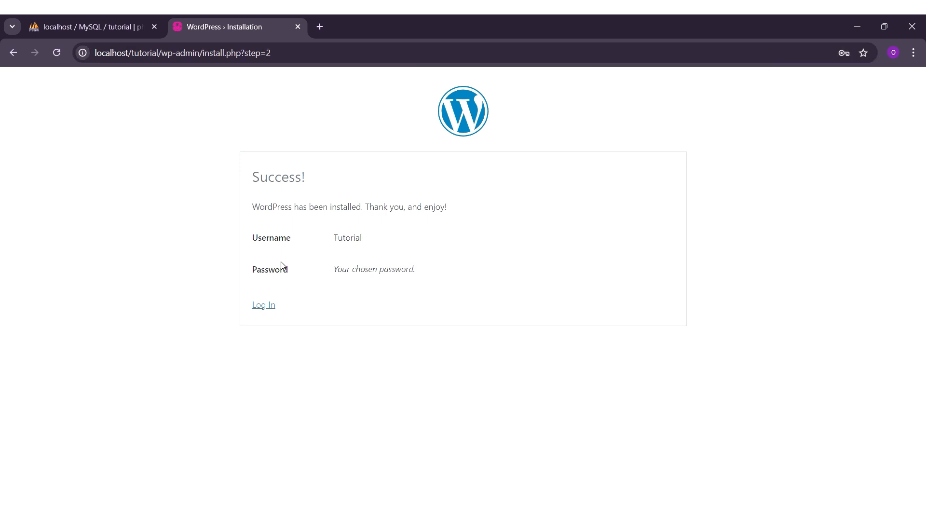
pyautogui.click(305, 54)
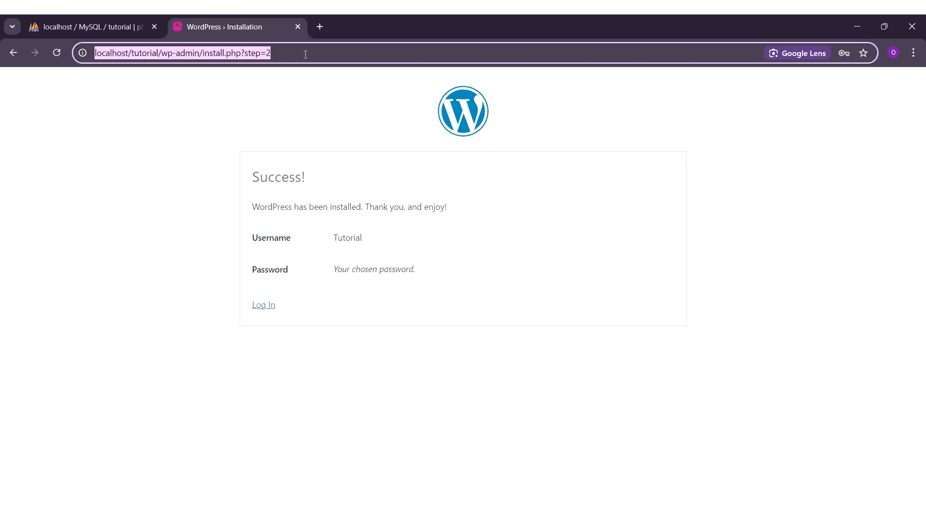
# Change the address to localhost/tutorial/wp-login to open the WordPress login page.
pyautogui.click(305, 54)
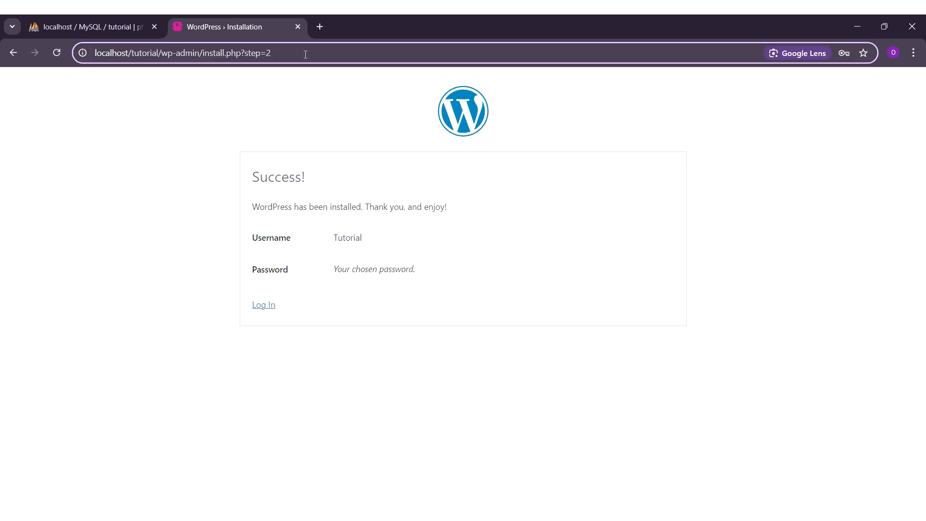
pyautogui.press('BackSpace')
pyautogui.press('BackSpace')
pyautogui.press('BackSpace')
pyautogui.press('BackSpace')
pyautogui.press('BackSpace')
pyautogui.press('BackSpace')
pyautogui.press('BackSpace')
pyautogui.press('BackSpace')
pyautogui.press('BackSpace')
pyautogui.press('BackSpace')
pyautogui.press('BackSpace')
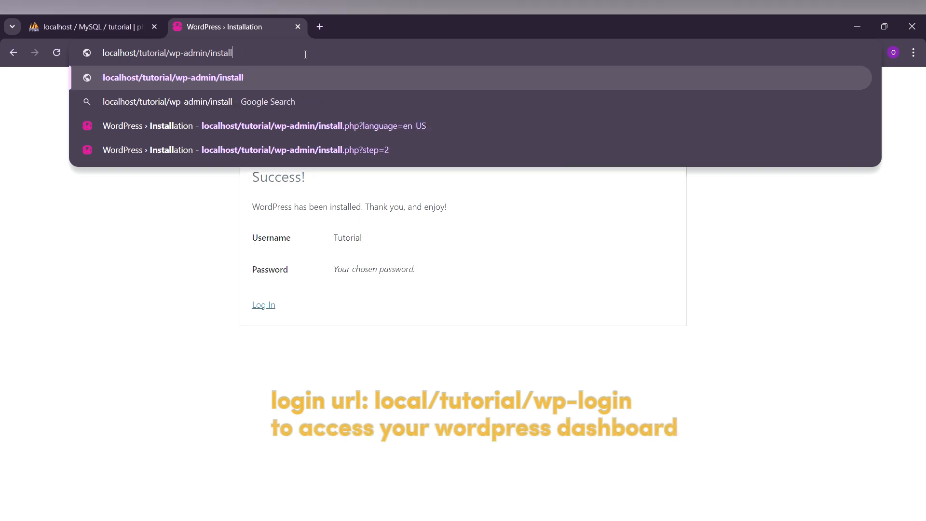
pyautogui.press('BackSpace')
pyautogui.press('BackSpace')
pyautogui.press('BackSpace')
pyautogui.press('BackSpace')
pyautogui.press('BackSpace')
pyautogui.press('BackSpace')
pyautogui.press('BackSpace')
pyautogui.press('BackSpace')
pyautogui.press('BackSpace')
pyautogui.press('BackSpace')
pyautogui.press('BackSpace')
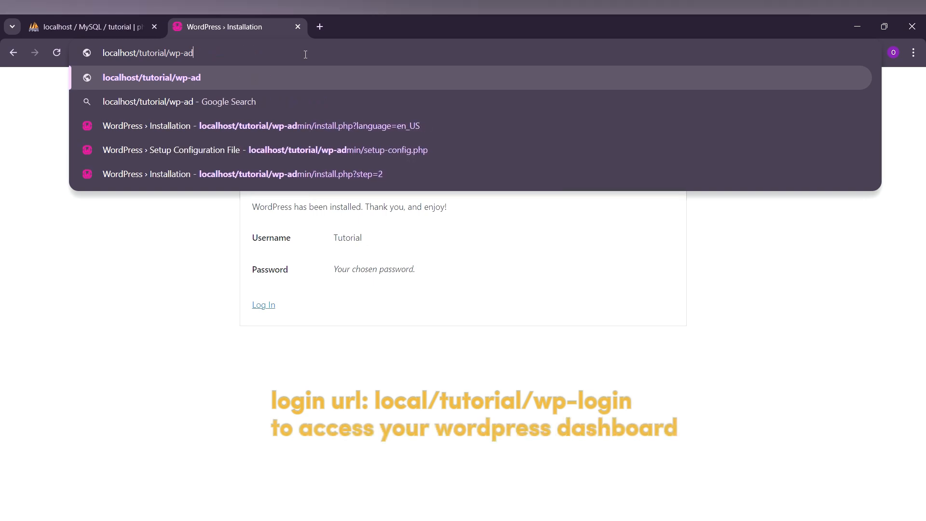
pyautogui.press('BackSpace')
pyautogui.press('BackSpace')
pyautogui.write('logi')
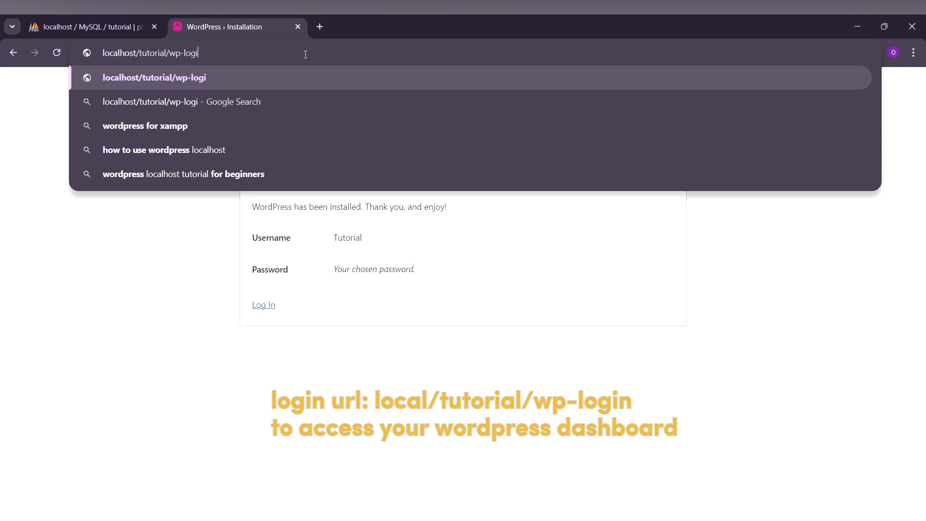
pyautogui.write('n')
pyautogui.press('Return')
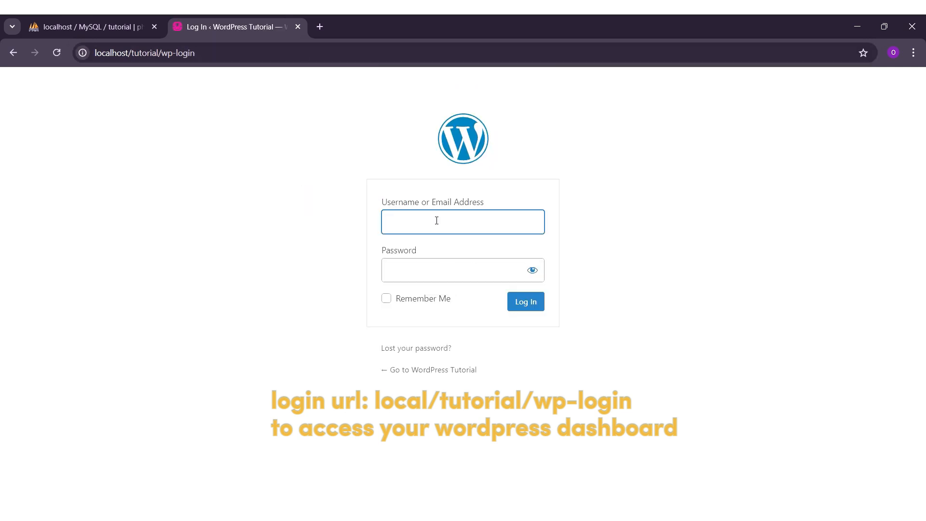
# Copy the saved username from Notepad into the login form's username field.
pyautogui.click(700, 515)
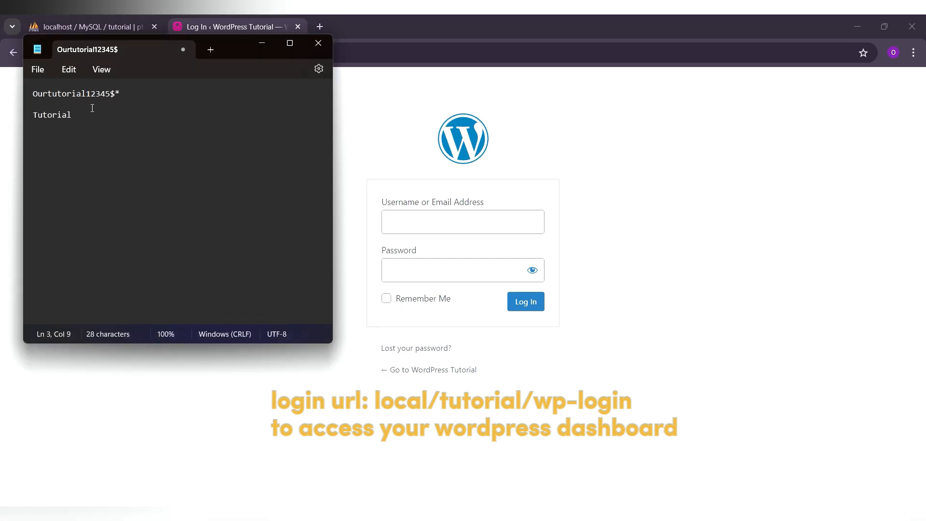
pyautogui.moveTo(89, 115); pyautogui.dragTo(28, 120)
pyautogui.hotkey('ctrl', 'c')
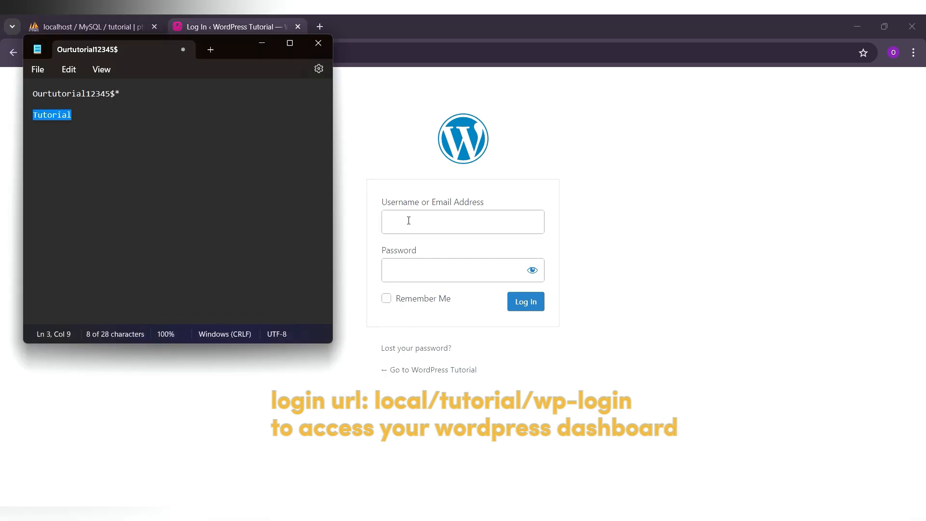
pyautogui.click(409, 219)
pyautogui.hotkey('ctrl', 'v')
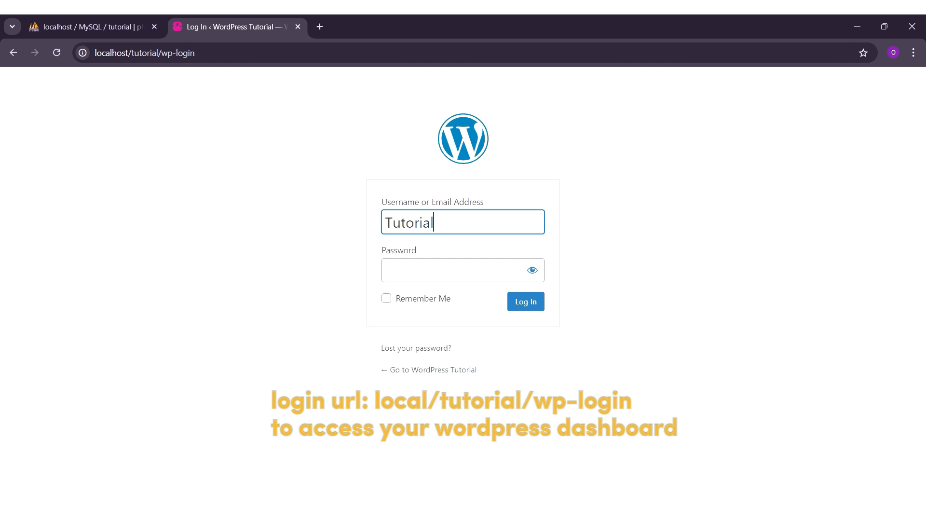
# Paste the saved password from Notepad, tick Remember Me and log in.
pyautogui.click(699, 515)
pyautogui.moveTo(135, 93); pyautogui.dragTo(25, 97)
pyautogui.hotkey('ctrl', 'c')
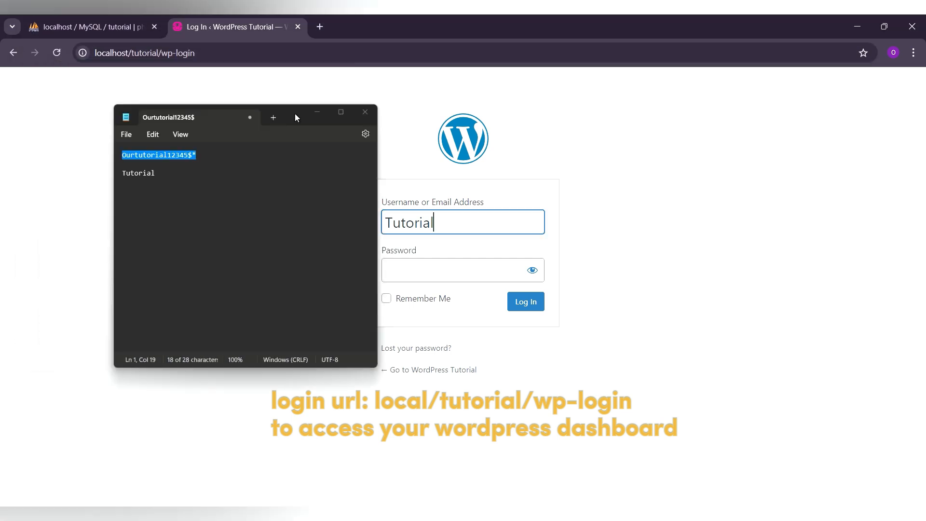
pyautogui.click(411, 272)
pyautogui.hotkey('ctrl', 'v')
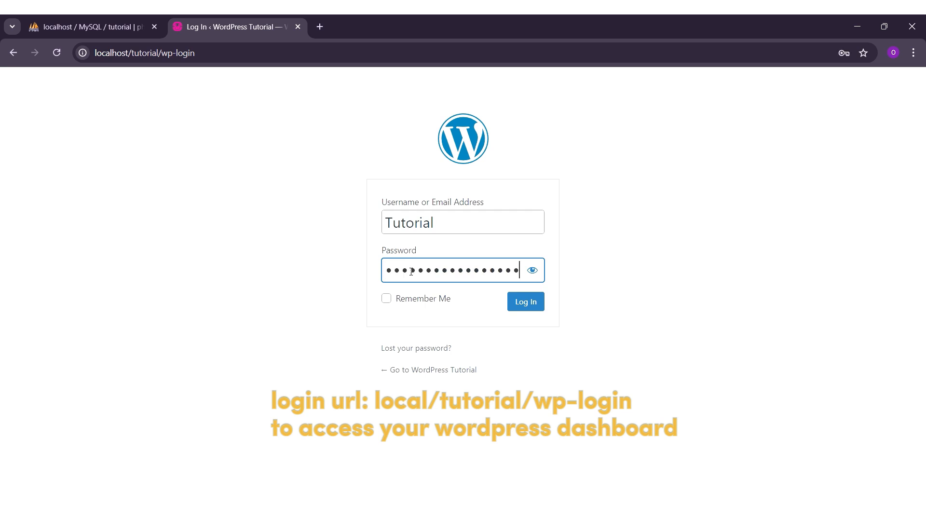
pyautogui.click(387, 299)
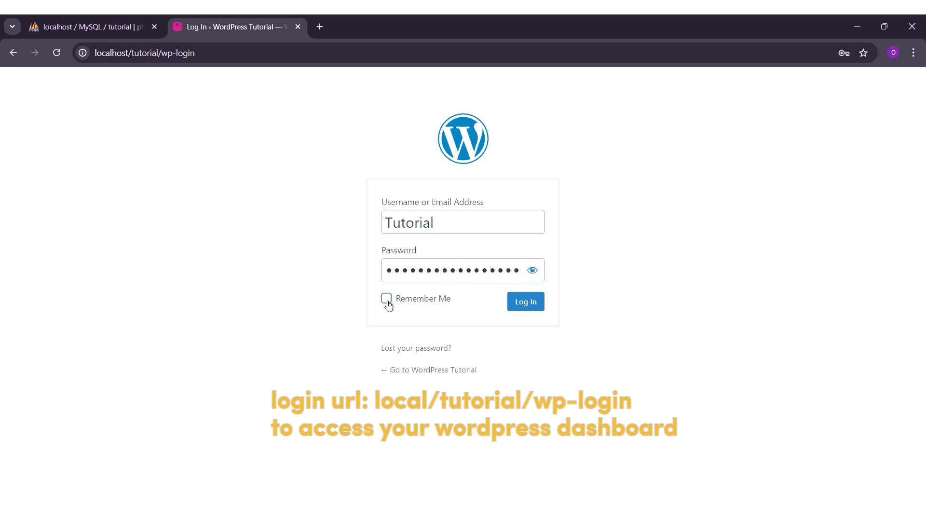
pyautogui.click(522, 305)
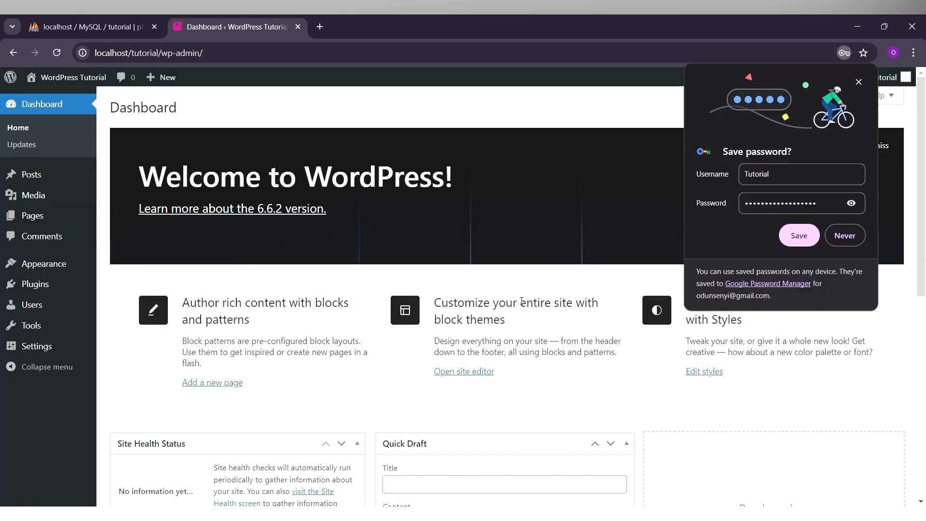
# Dismiss Chrome's save-password popup on the WordPress Dashboard.
pyautogui.click(856, 83)
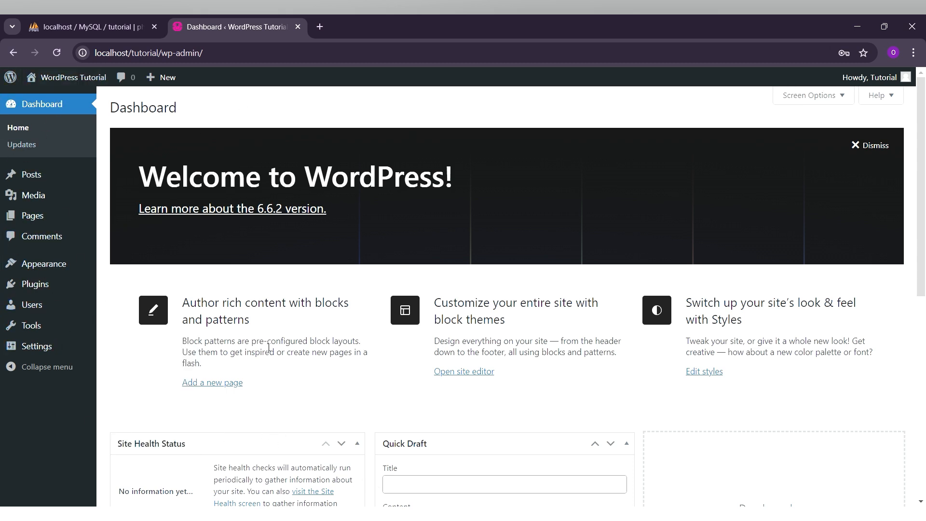
# Log out, log back in with the autofilled credentials and Remember Me, declining password saving.
pyautogui.moveTo(869, 82)
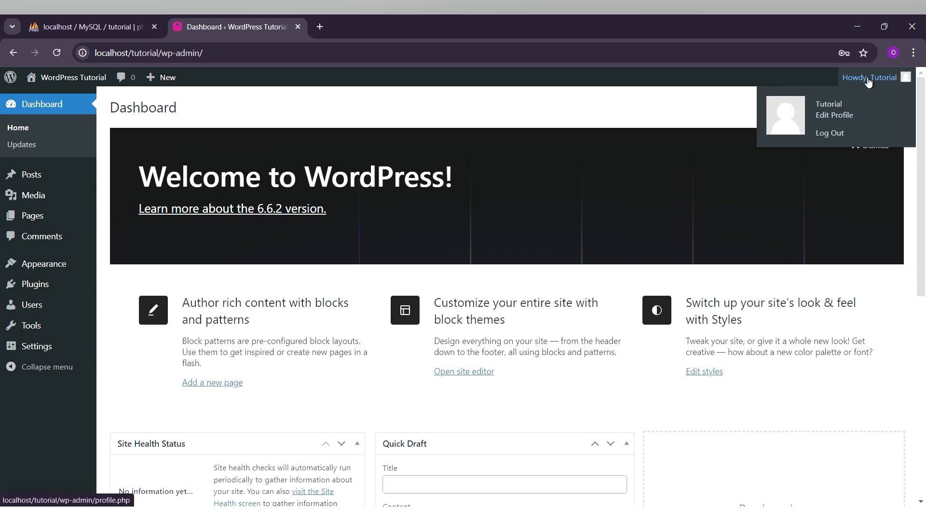
pyautogui.click(840, 139)
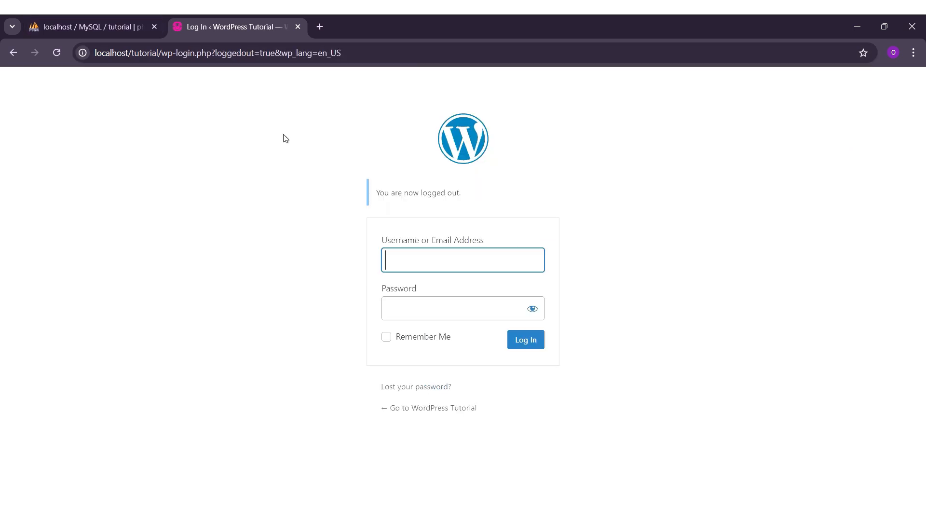
pyautogui.click(455, 266)
pyautogui.click(470, 292)
pyautogui.click(457, 312)
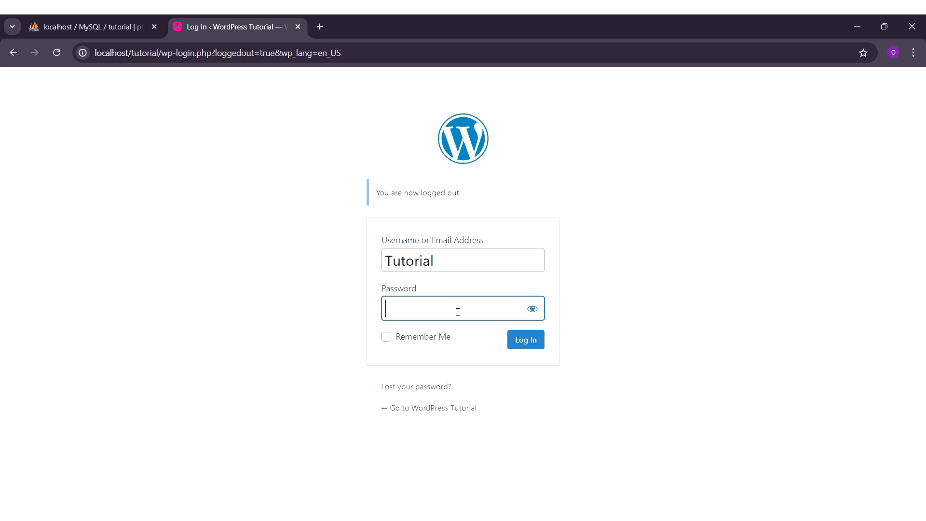
pyautogui.click(532, 308)
pyautogui.click(387, 337)
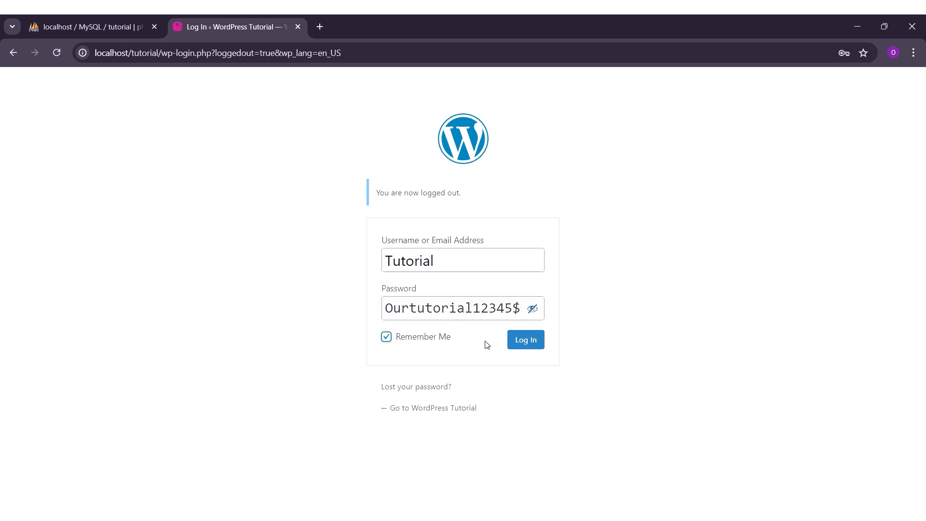
pyautogui.click(524, 341)
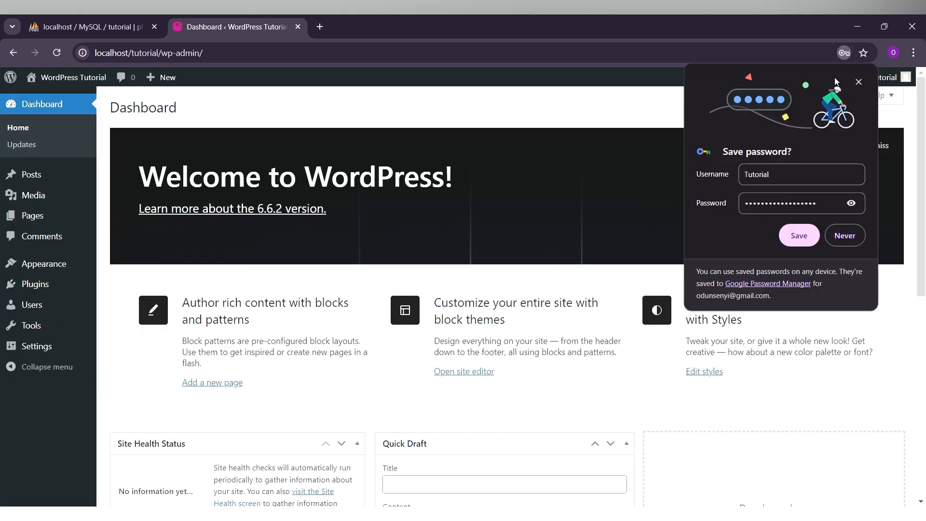
pyautogui.click(861, 83)
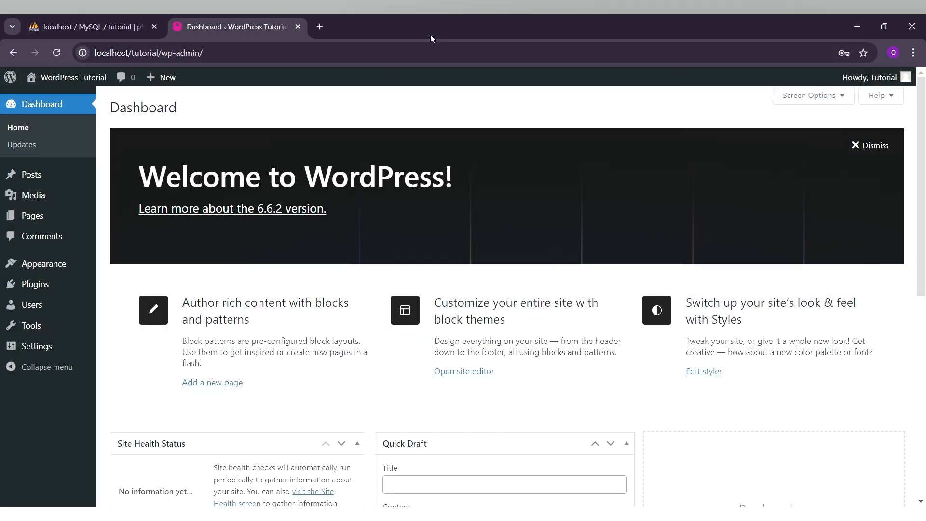